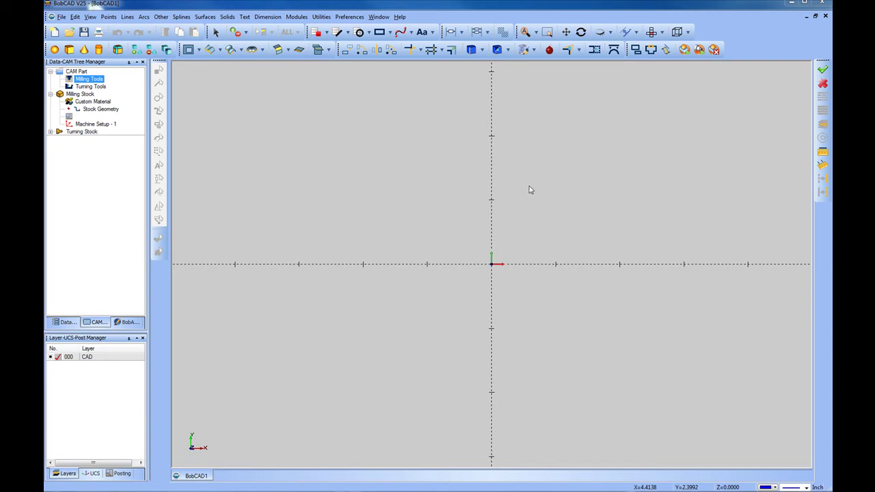
# - Sketch a single point in the positive X and positive Y quadrant of the workspace, then return to the CAM tree
pyautogui.click(80, 94)
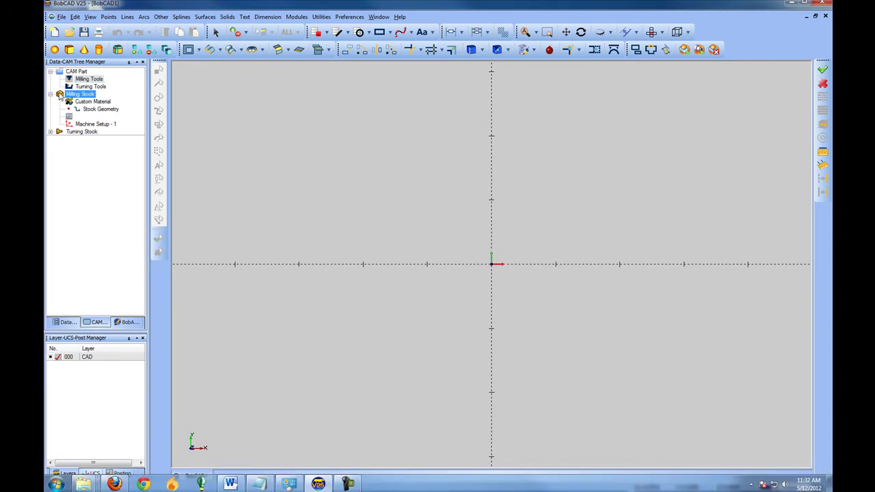
pyautogui.click(108, 19)
pyautogui.click(120, 27)
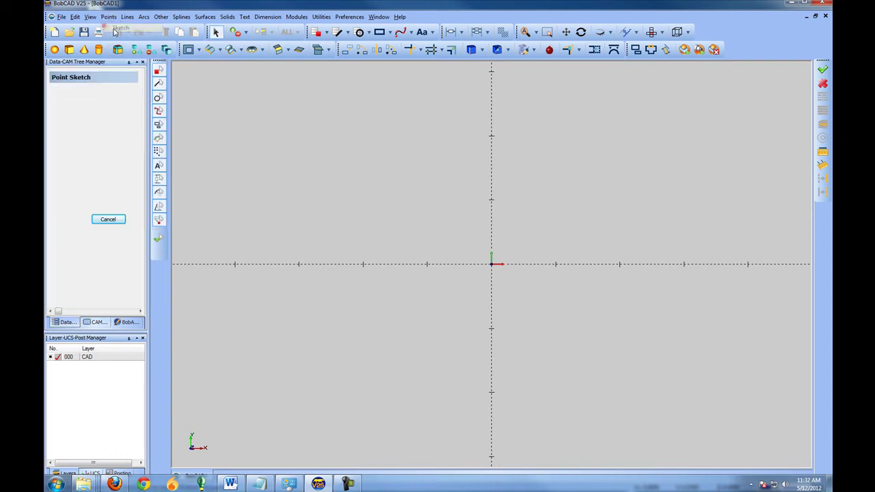
pyautogui.click(569, 161)
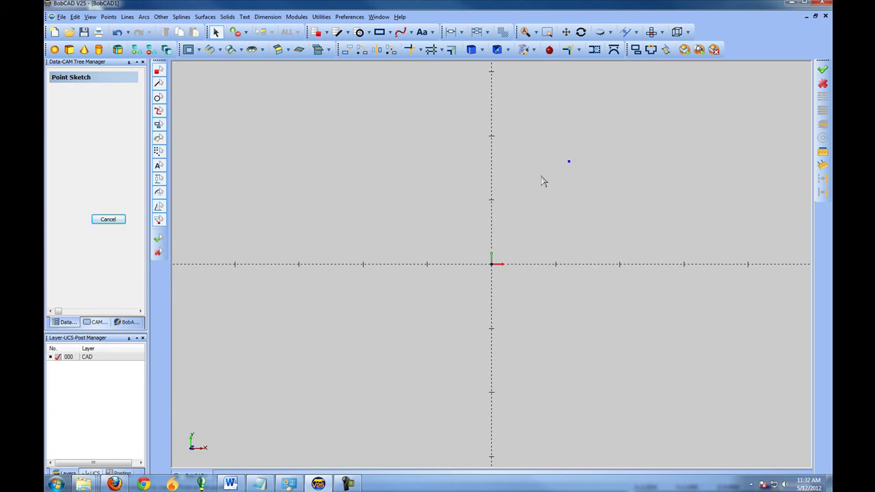
pyautogui.click(92, 324)
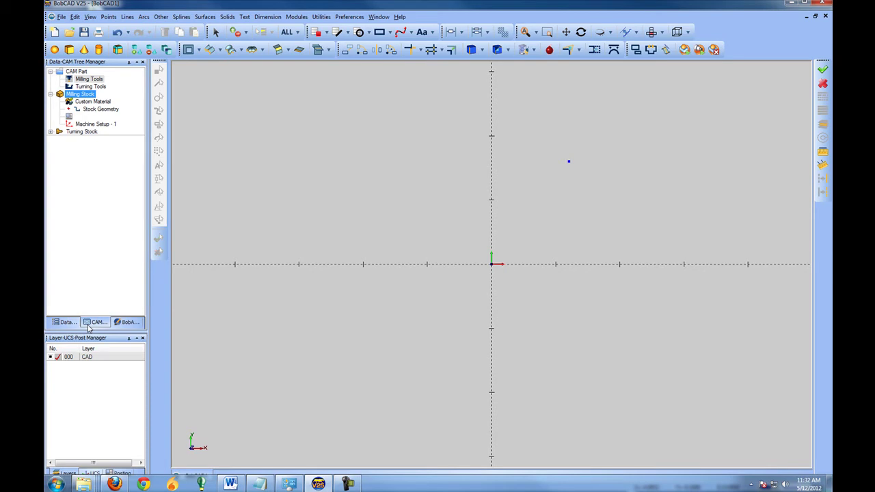
# - Define the milling stock as rectangular, sized by a bounding box taken automatically from the workspace
pyautogui.rightClick(87, 97)
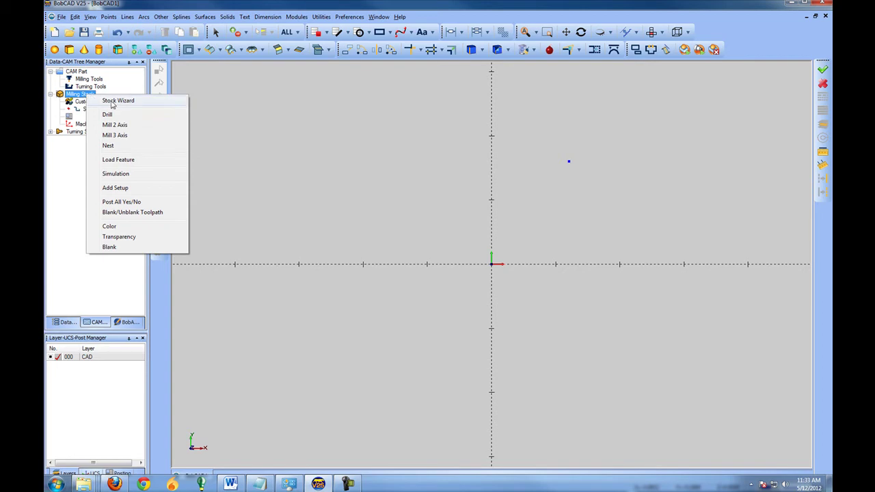
pyautogui.click(117, 103)
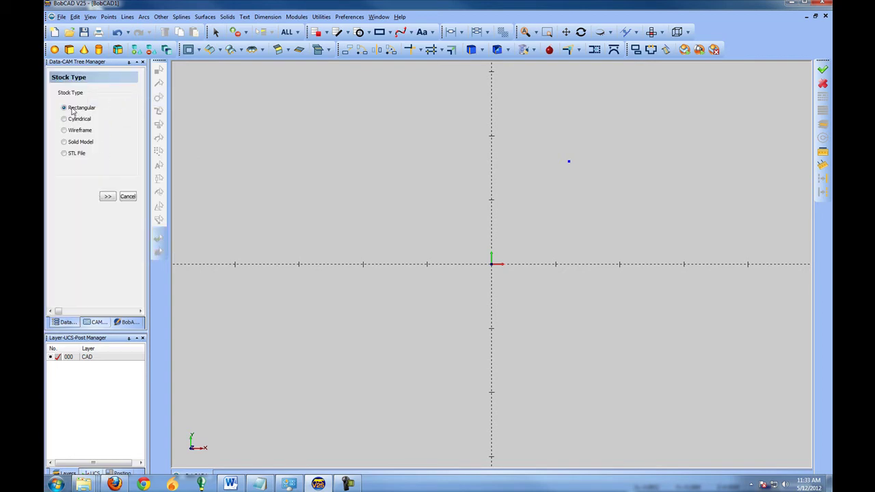
pyautogui.click(108, 197)
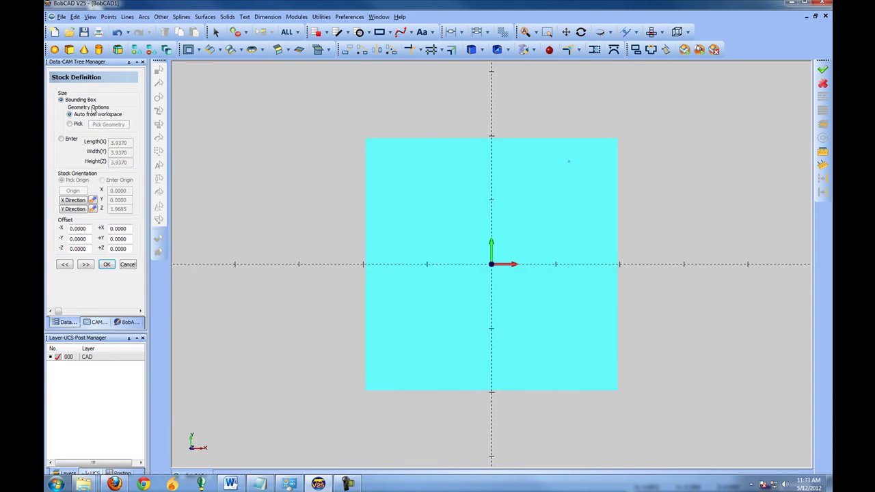
pyautogui.click(108, 264)
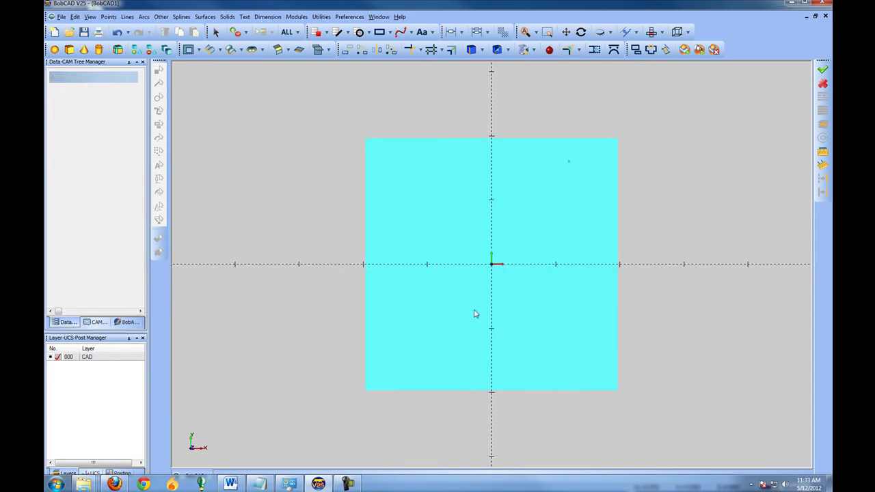
# - Blank the milling stock to hide it in the workspace
pyautogui.click(99, 322)
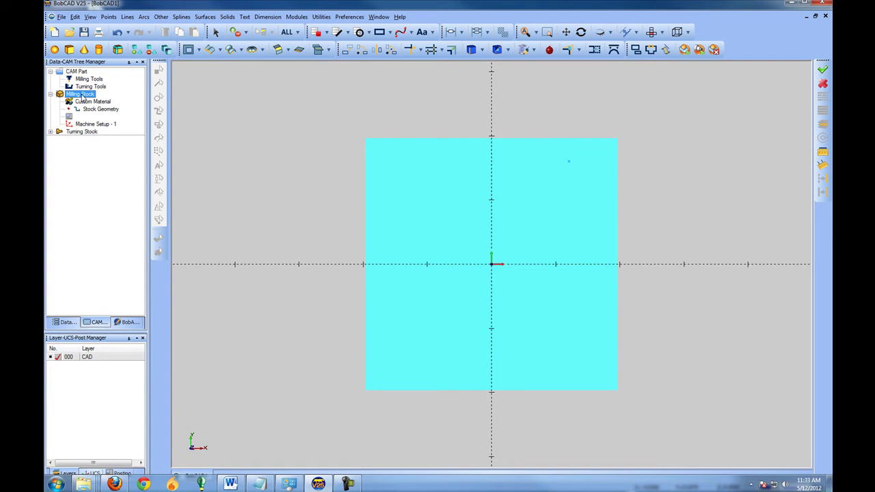
pyautogui.rightClick(82, 96)
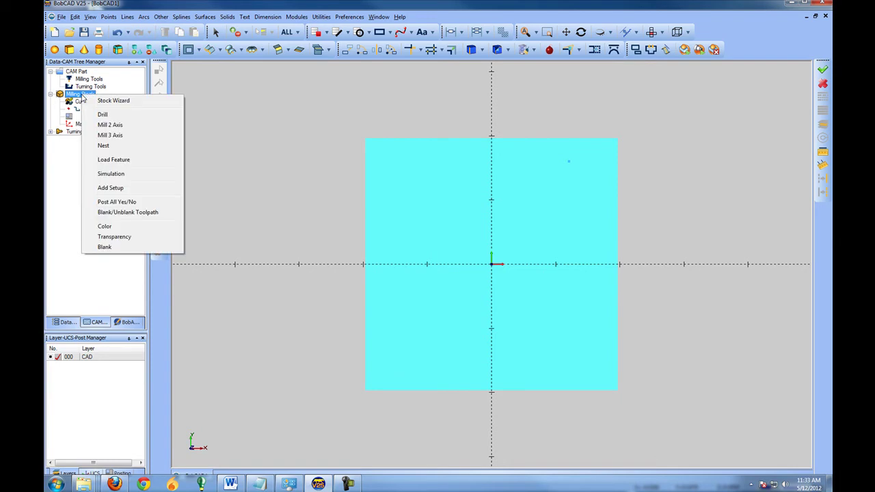
pyautogui.click(106, 247)
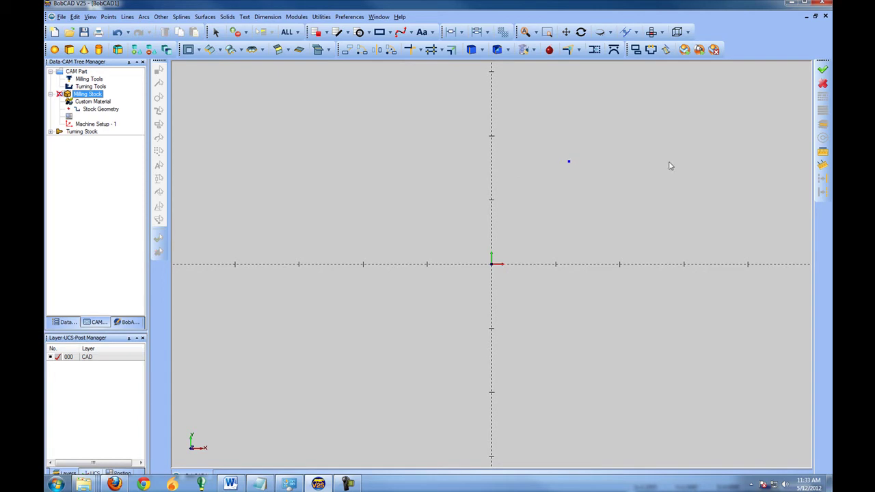
# - Start a Drill feature on the milling stock with Hole as its feature type
pyautogui.rightClick(92, 95)
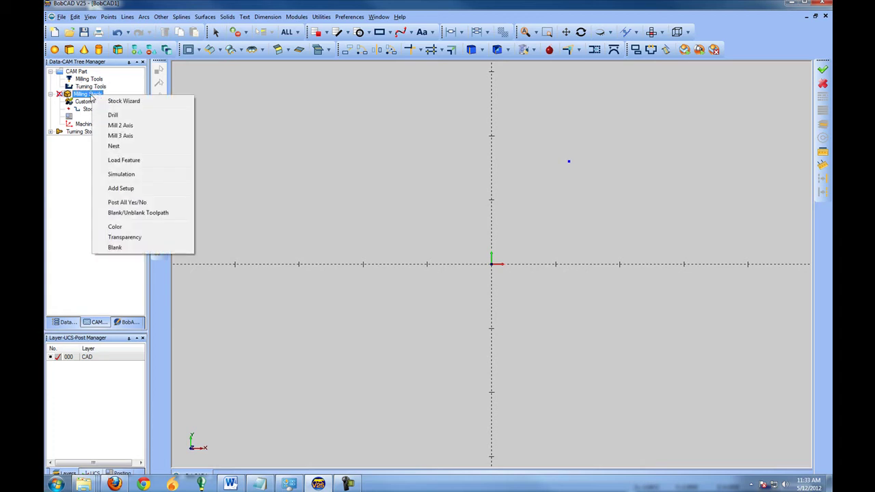
pyautogui.click(114, 119)
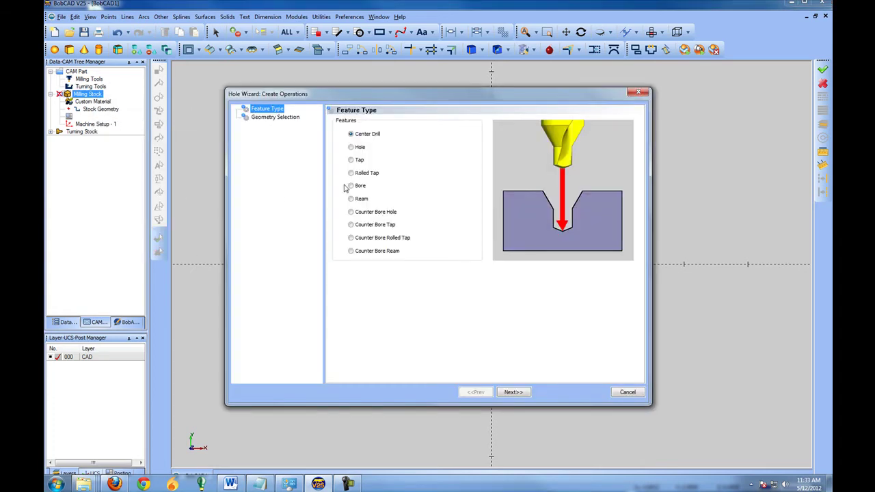
pyautogui.click(356, 151)
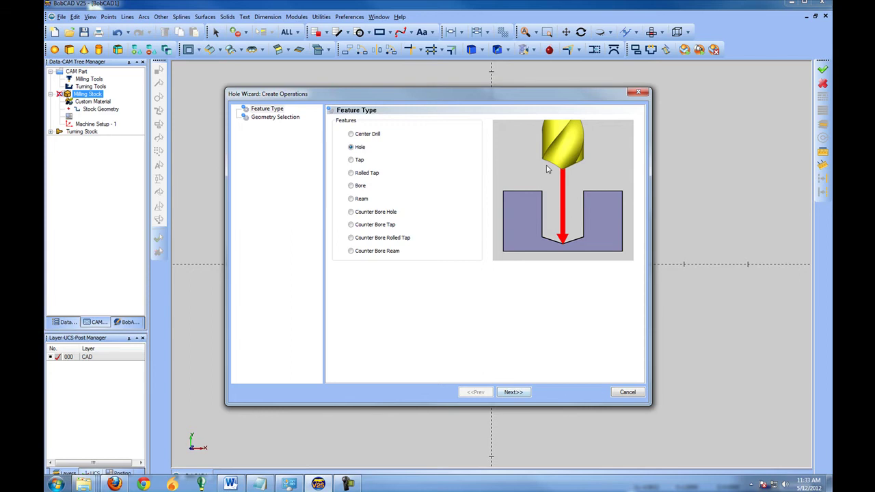
pyautogui.click(514, 392)
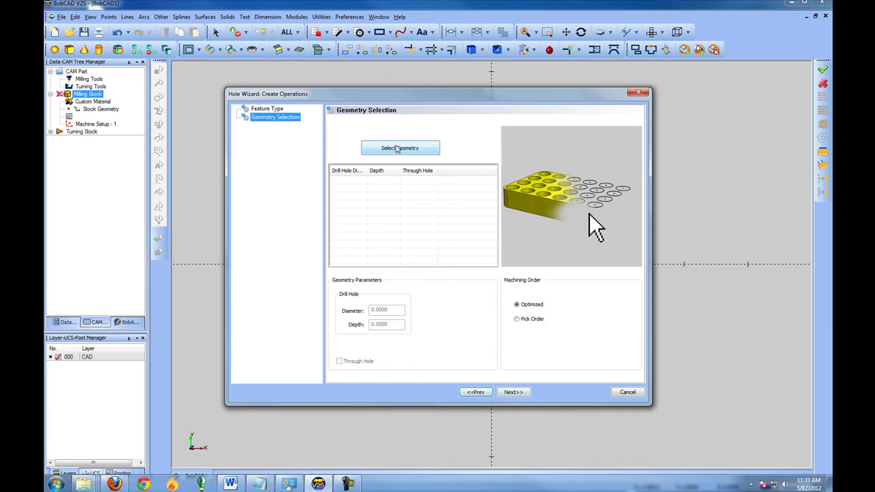
# - Assign the sketched point as the hole feature's geometry
pyautogui.click(397, 149)
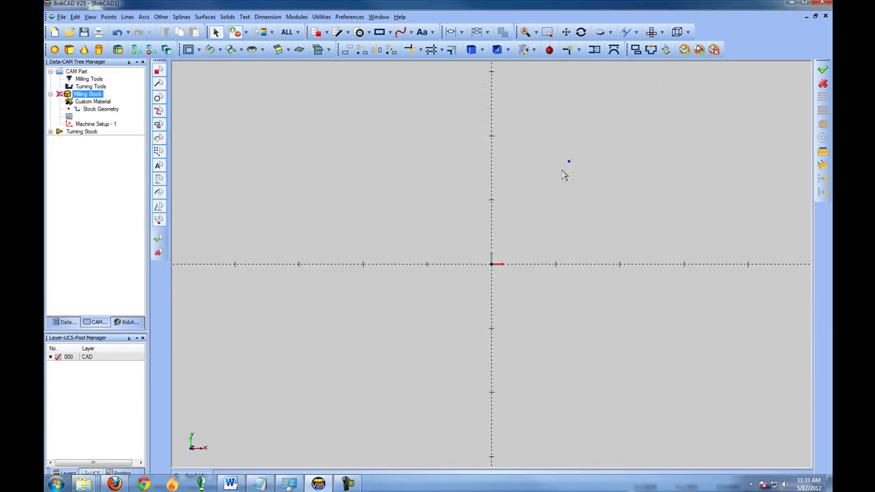
pyautogui.click(569, 162)
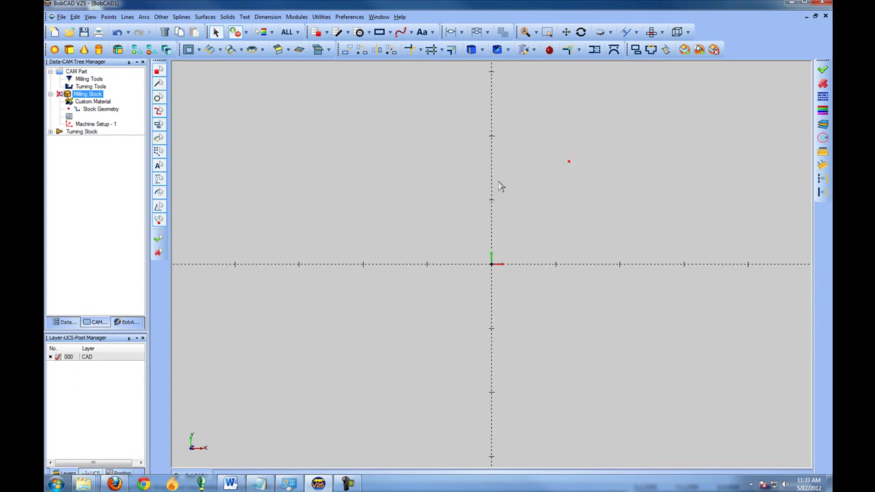
pyautogui.rightClick(598, 125)
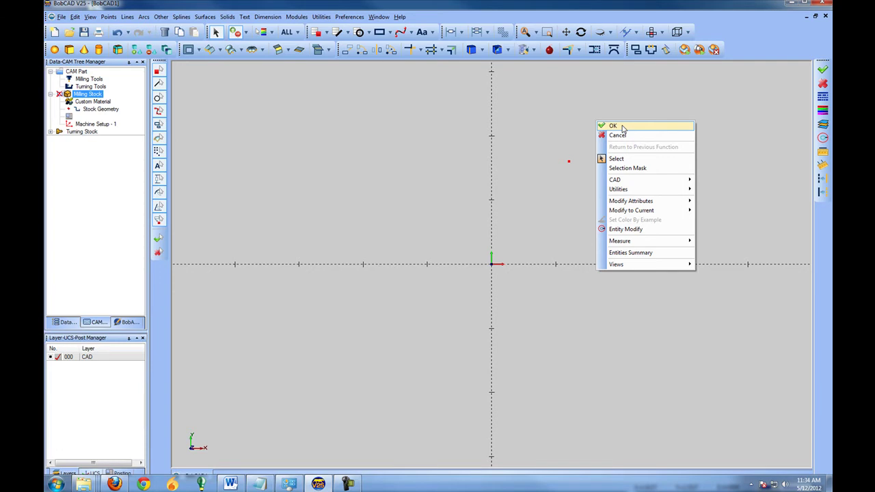
pyautogui.click(623, 128)
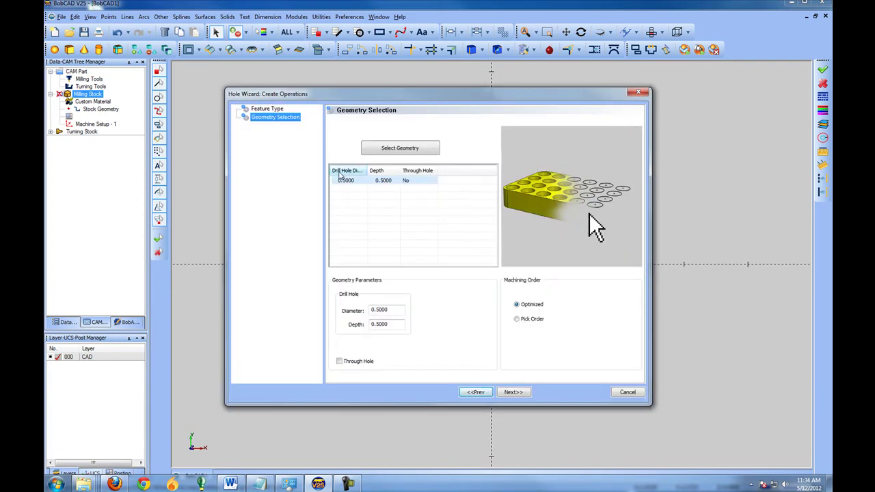
# - Set the drill hole's diameter to 0.25 and its depth to 1, and continue to the feature parameters
pyautogui.moveTo(364, 170); pyautogui.dragTo(381, 170)
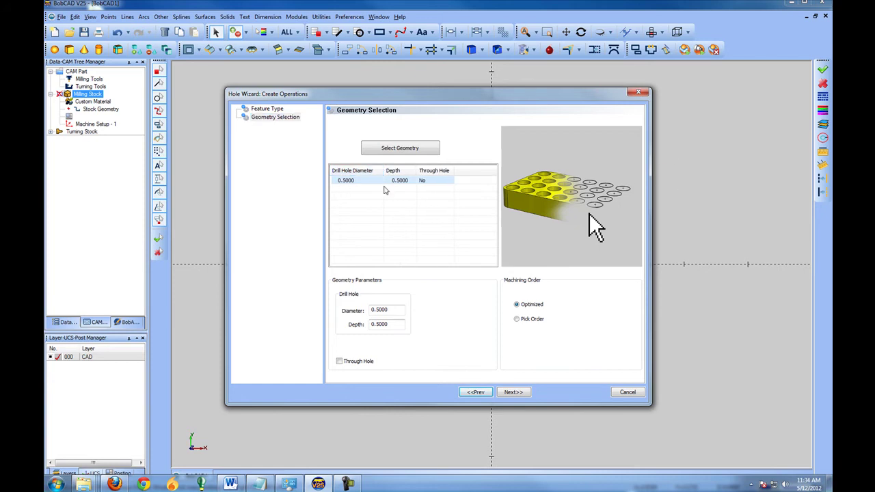
pyautogui.click(395, 180)
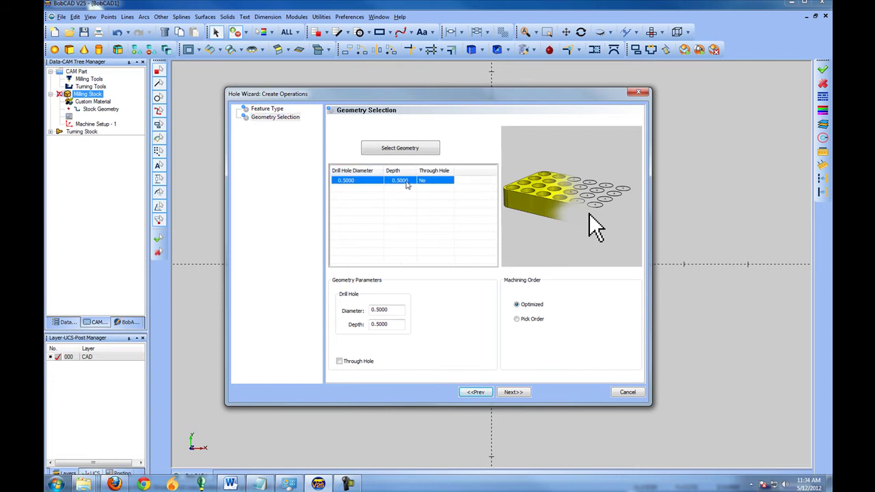
pyautogui.doubleClick(400, 310)
pyautogui.write('.25')
pyautogui.press('Tab')
pyautogui.write('1')
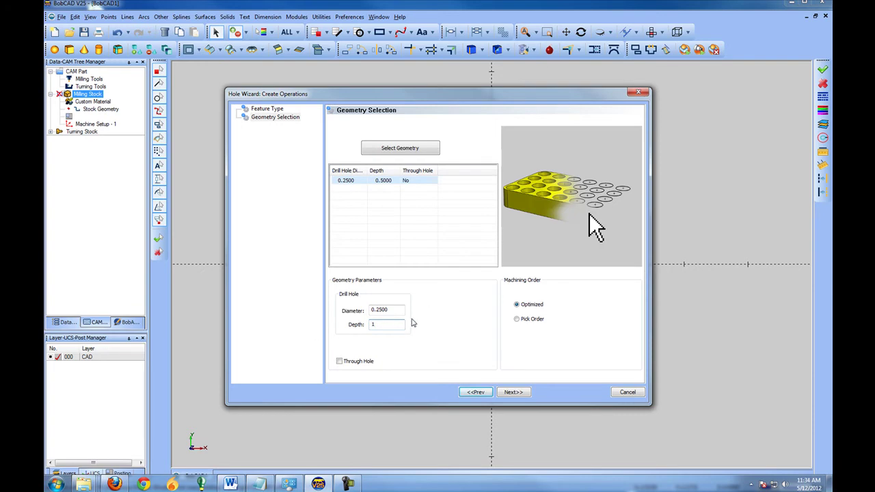
pyautogui.click(521, 393)
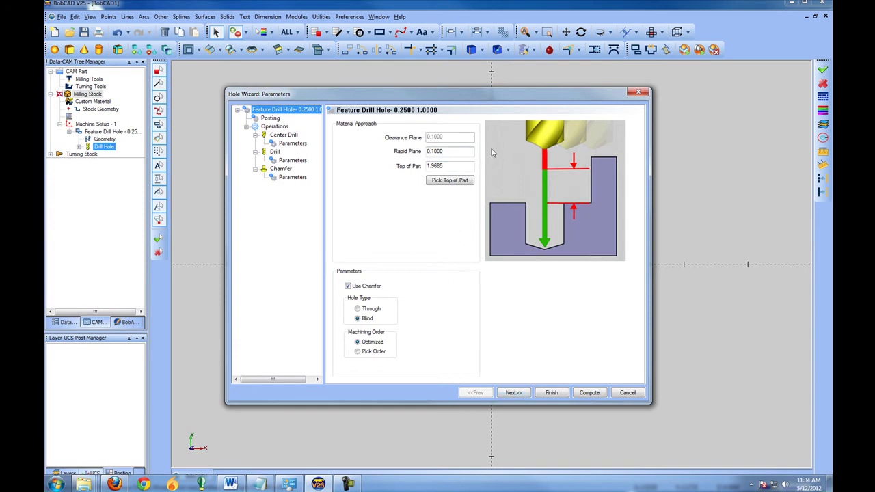
# - Make the hole type Through, review the center drill, drill and chamfer settings, and finish the drill feature
pyautogui.click(371, 311)
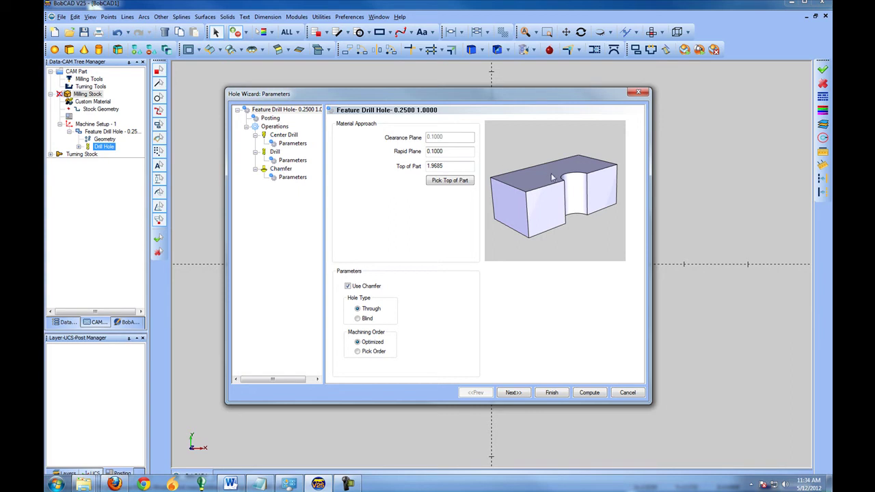
pyautogui.click(508, 395)
pyautogui.click(512, 393)
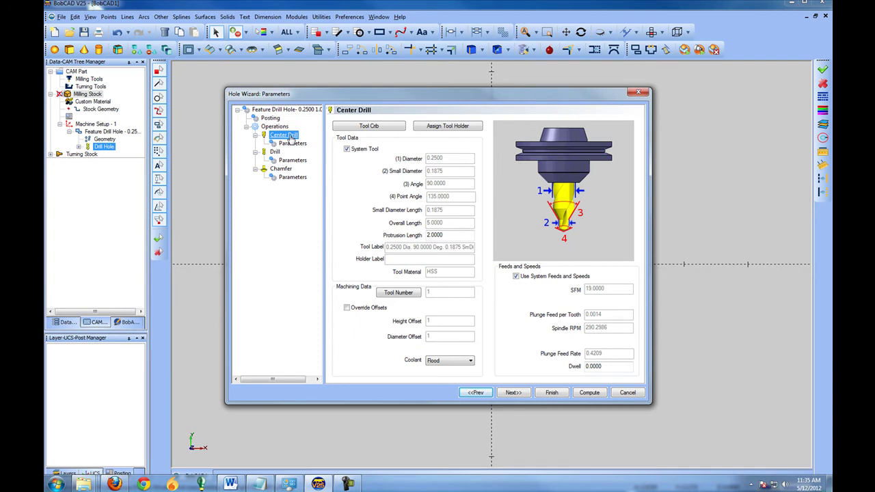
pyautogui.click(514, 393)
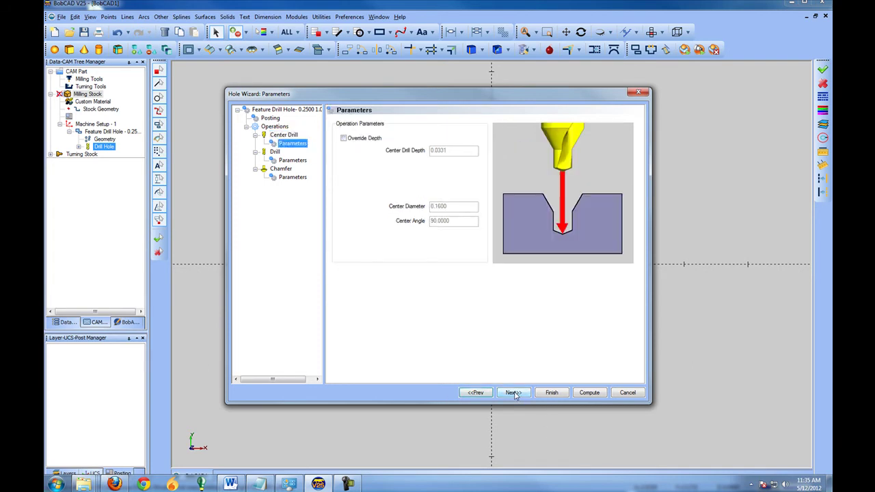
pyautogui.click(515, 394)
pyautogui.click(514, 393)
pyautogui.click(514, 394)
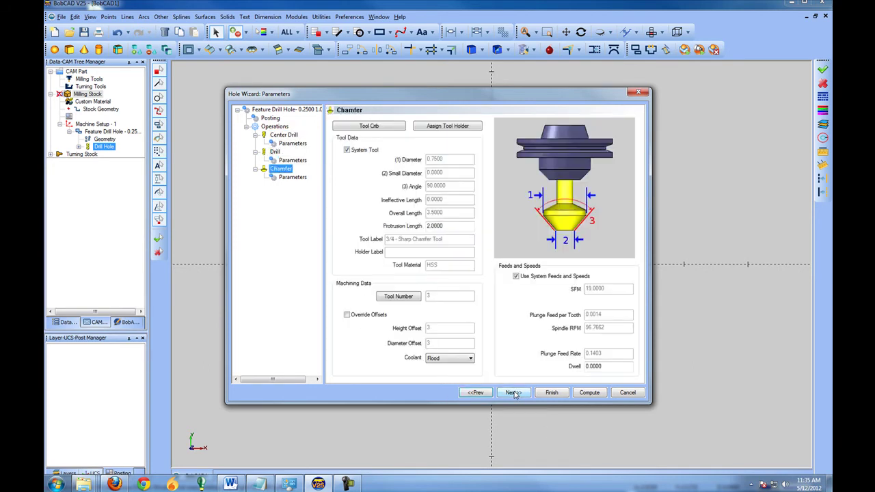
pyautogui.click(514, 393)
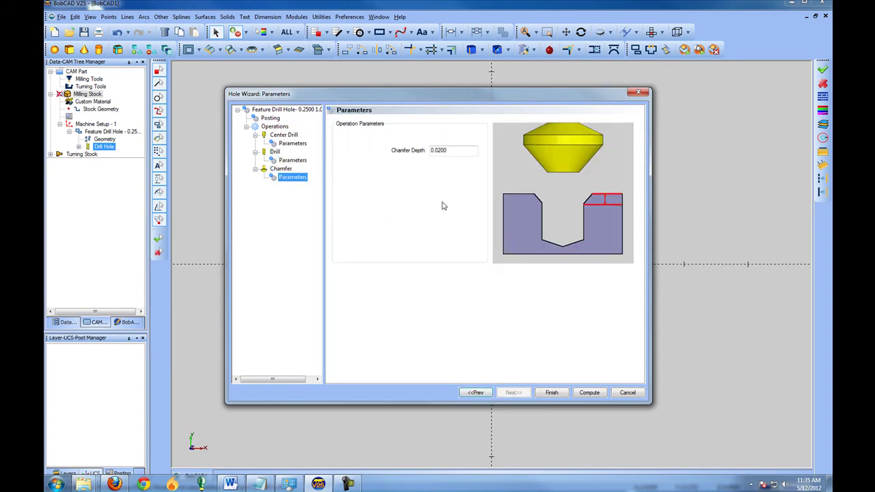
pyautogui.click(554, 393)
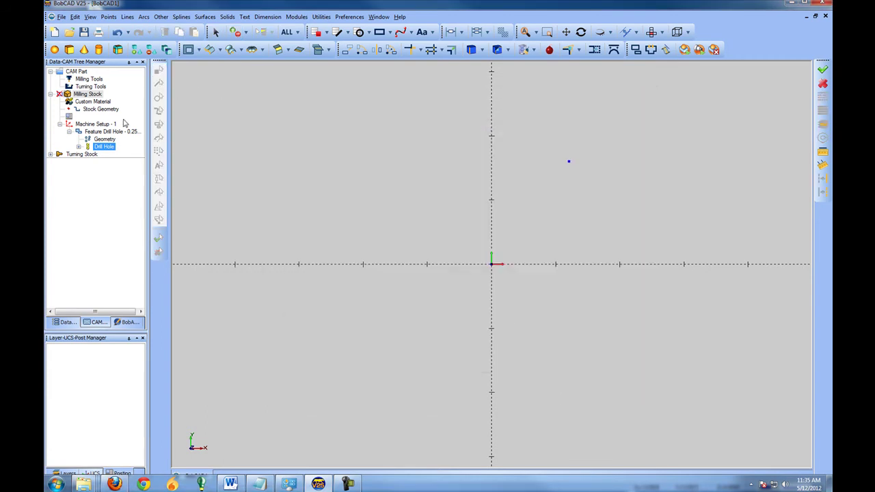
# - Compute the toolpath of the Drill Hole operation
pyautogui.click(106, 147)
pyautogui.rightClick(107, 148)
pyautogui.click(134, 161)
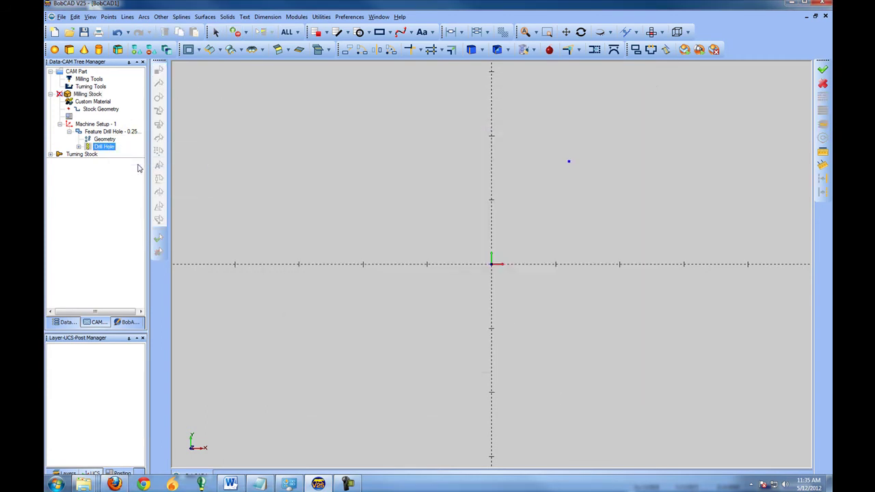
# - Examine the Drill Hole's center drill, drill and chamfer operations and their toolpath in 3D
pyautogui.click(79, 147)
pyautogui.click(113, 154)
pyautogui.click(108, 161)
pyautogui.keyDown('ctrl'); pyautogui.click(113, 169); pyautogui.keyUp('ctrl')
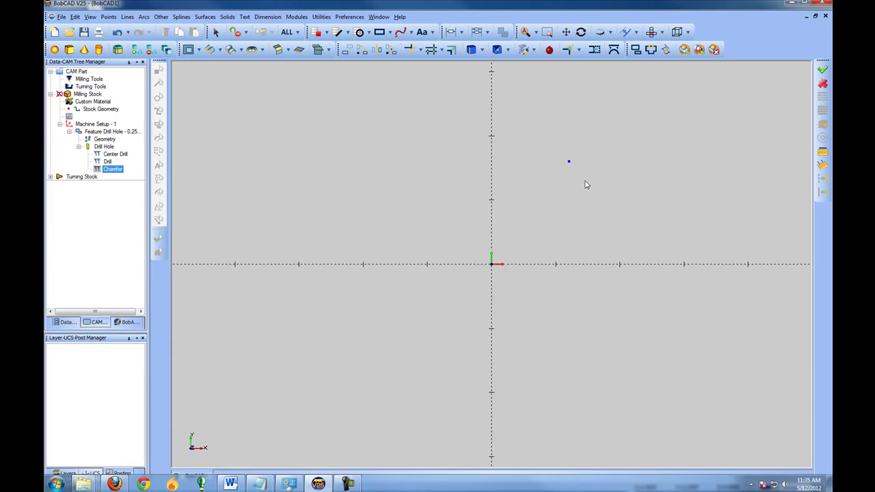
pyautogui.moveTo(597, 244); pyautogui.dragTo(627, 178, button='middle')
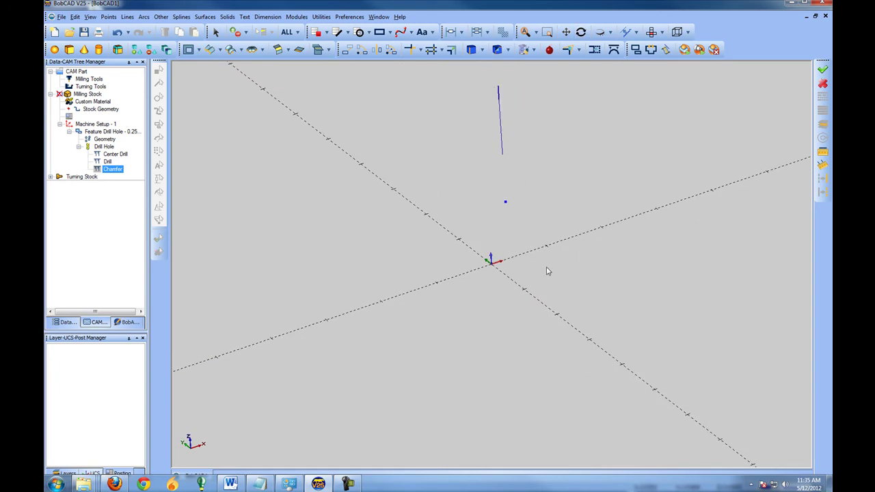
pyautogui.moveTo(565, 280); pyautogui.dragTo(552, 284, button='middle')
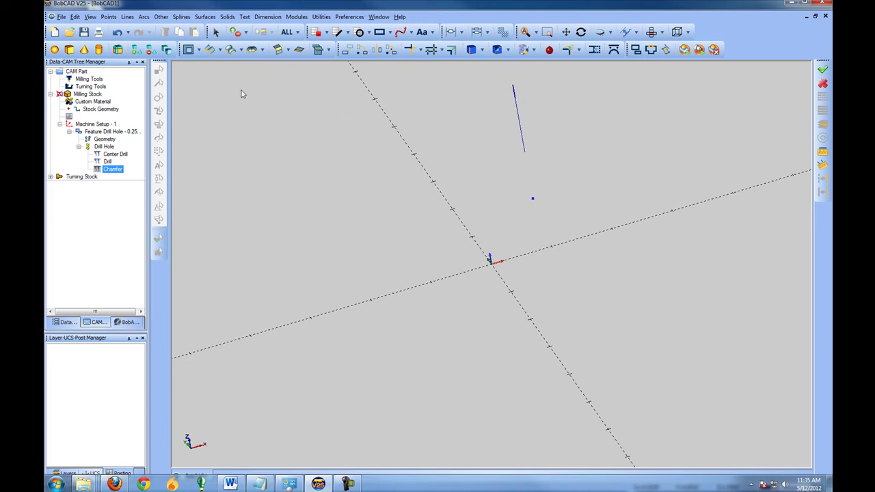
# - Open the current part's milling Tool Pattern settings and examine the HOLE pattern's tools with and without chamfer
pyautogui.click(89, 79)
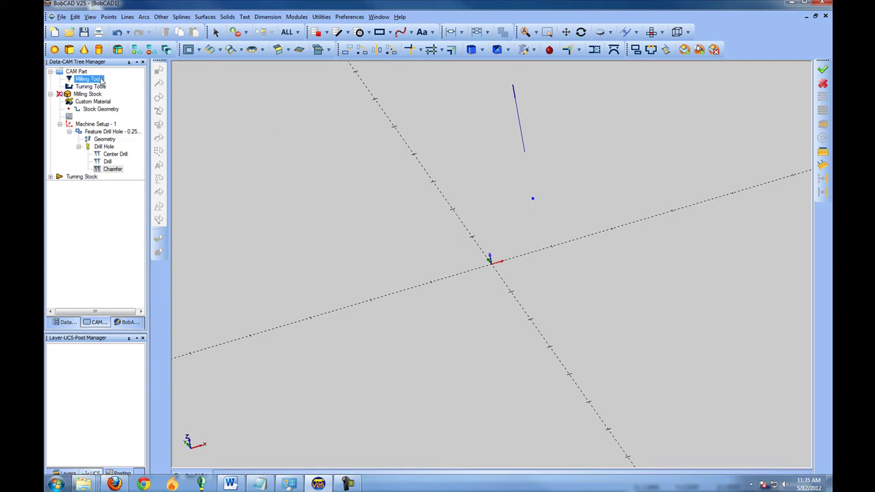
pyautogui.rightClick(103, 80)
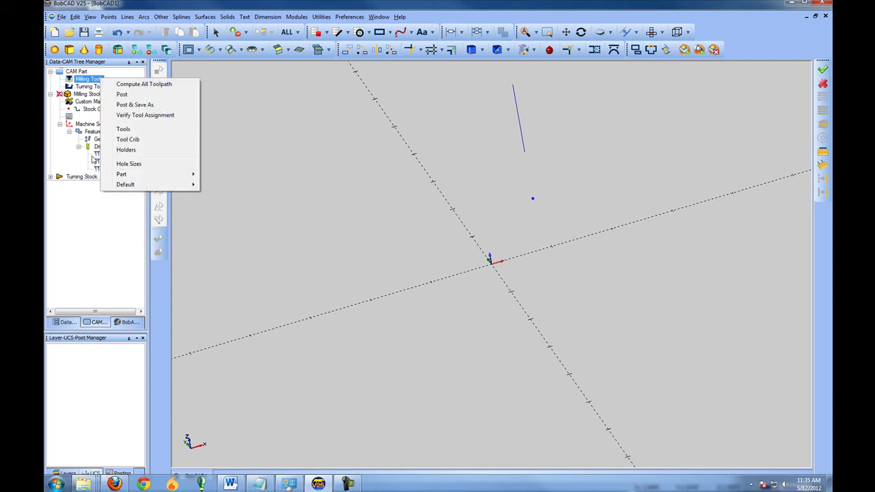
pyautogui.moveTo(147, 179)
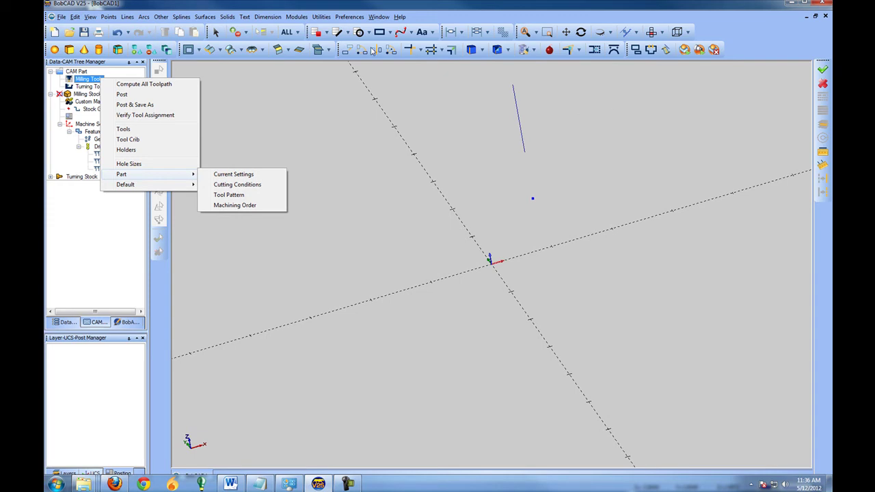
pyautogui.moveTo(116, 190)
pyautogui.click(230, 195)
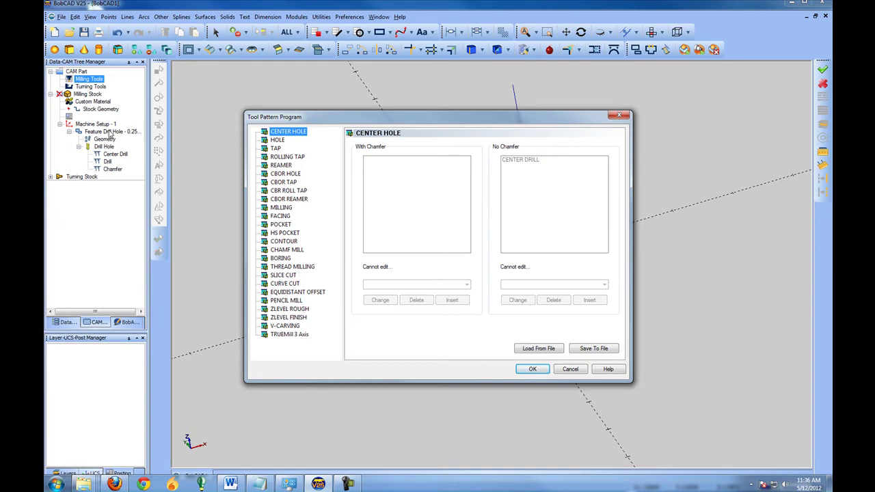
pyautogui.click(278, 140)
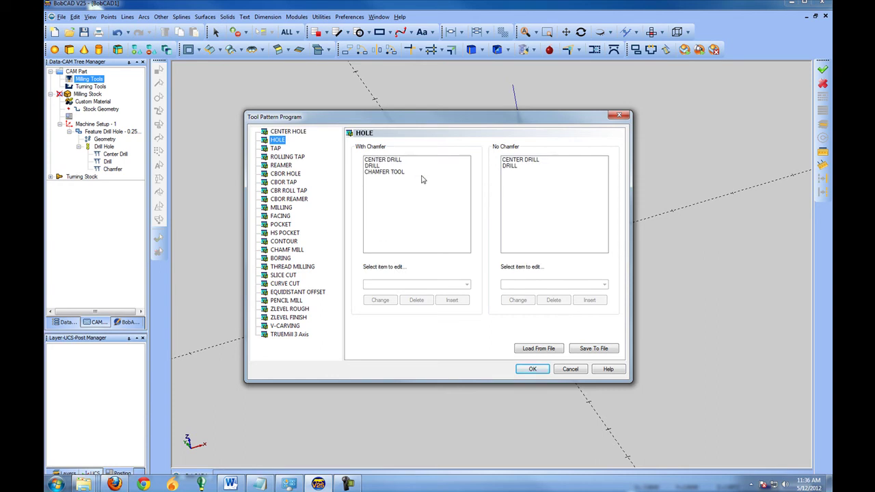
pyautogui.click(386, 161)
pyautogui.click(378, 167)
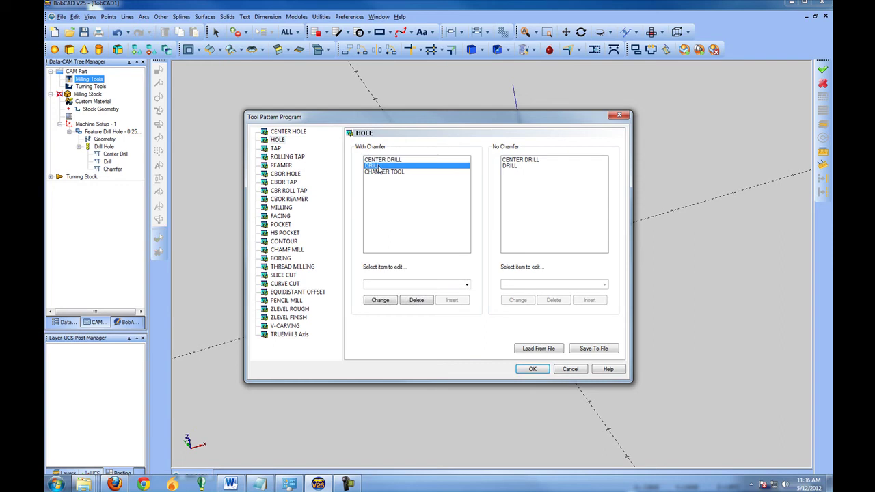
pyautogui.click(387, 172)
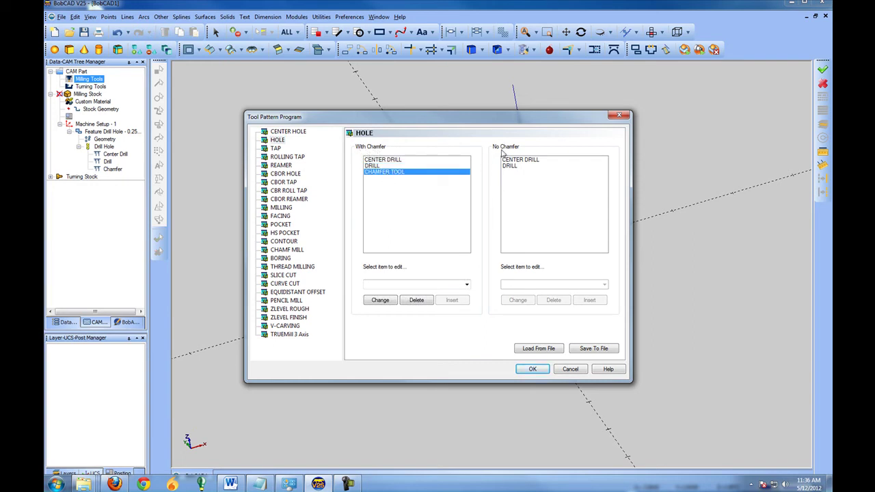
pyautogui.click(525, 161)
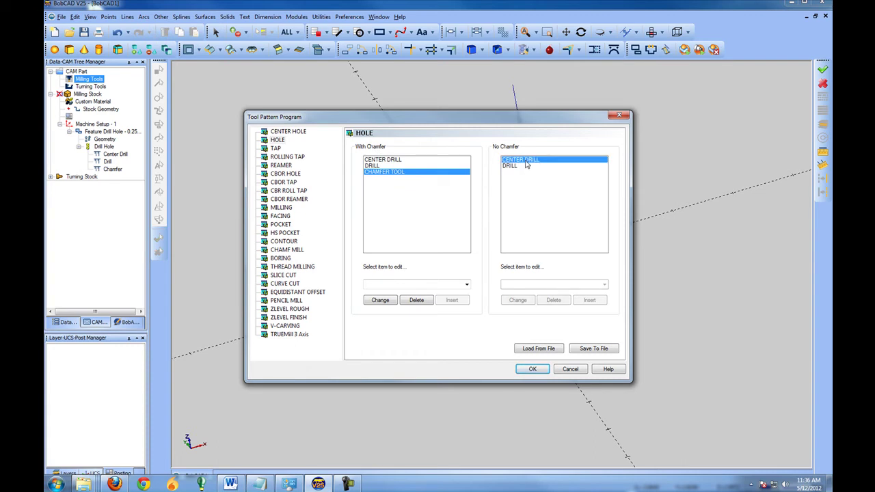
pyautogui.click(518, 171)
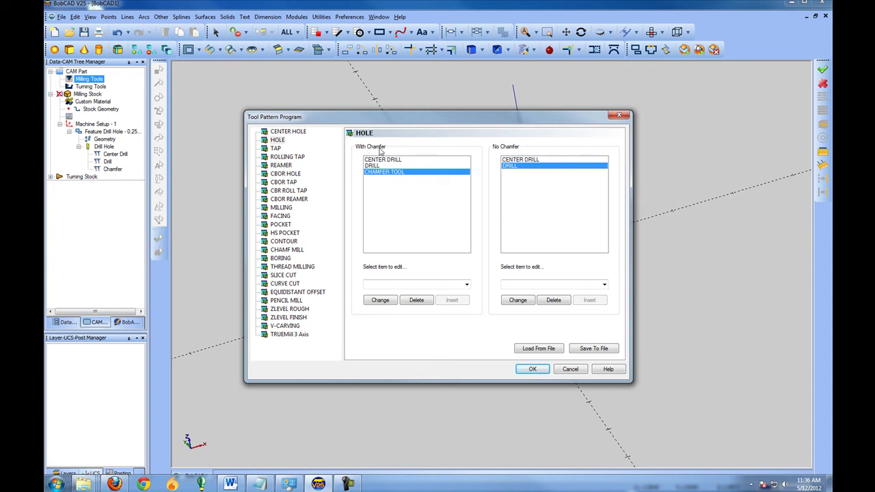
# - Delete the center drill from both the With Chamfer and No Chamfer lists of the HOLE pattern and accept the changes
pyautogui.click(402, 160)
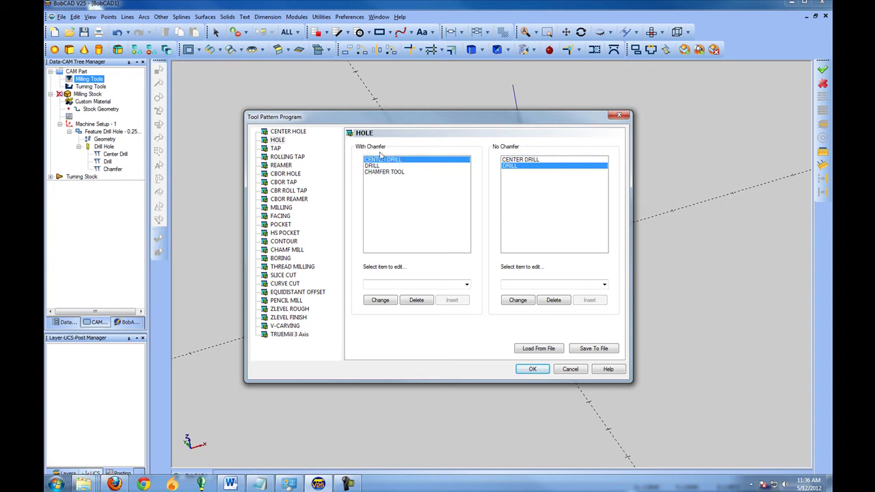
pyautogui.click(418, 301)
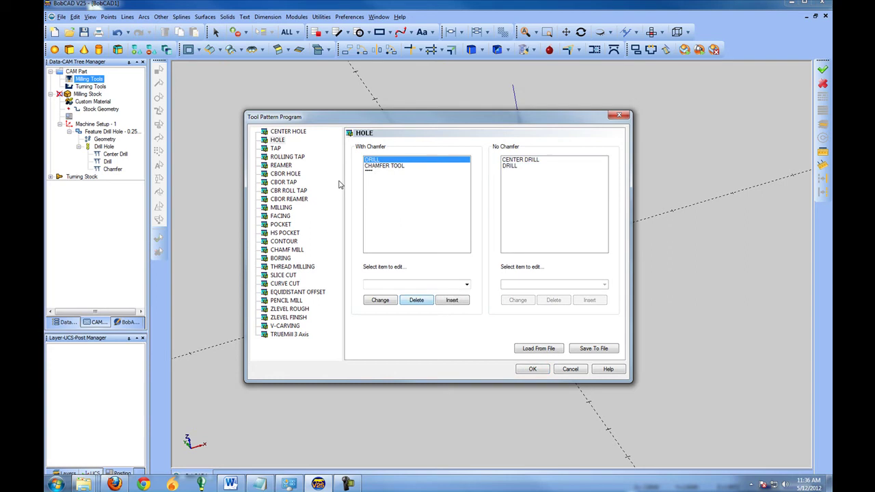
pyautogui.click(389, 166)
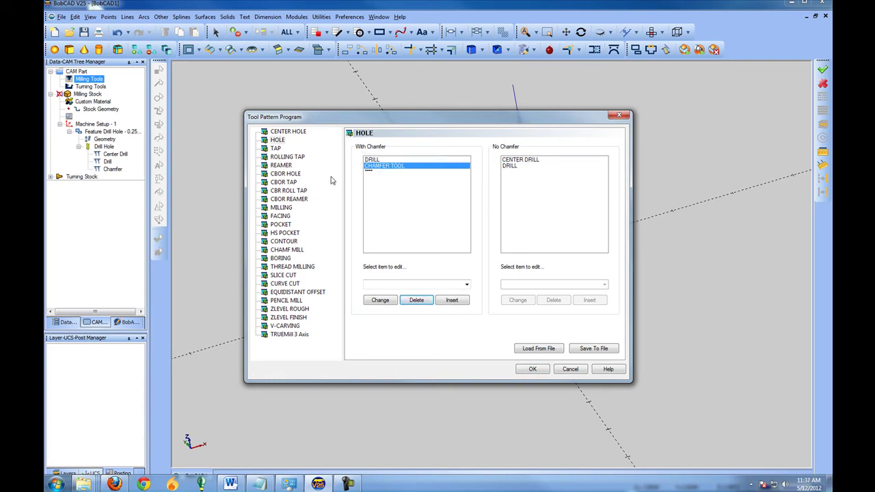
pyautogui.click(533, 161)
pyautogui.click(554, 300)
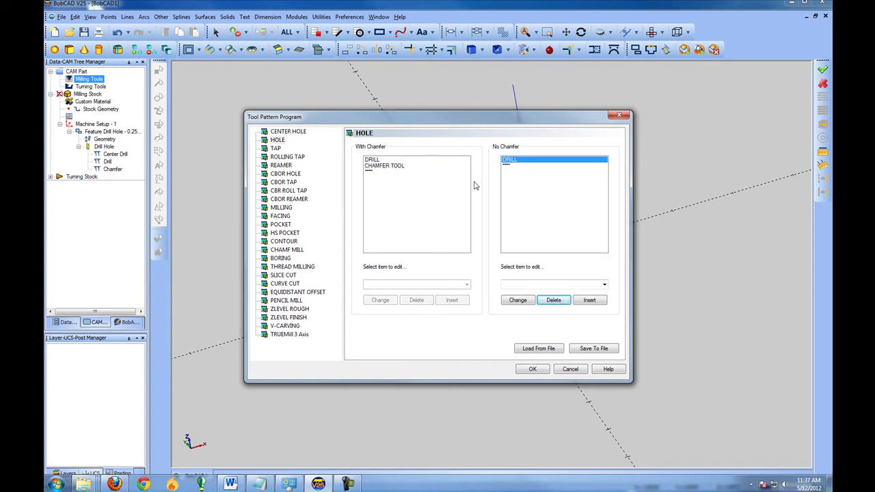
pyautogui.click(534, 369)
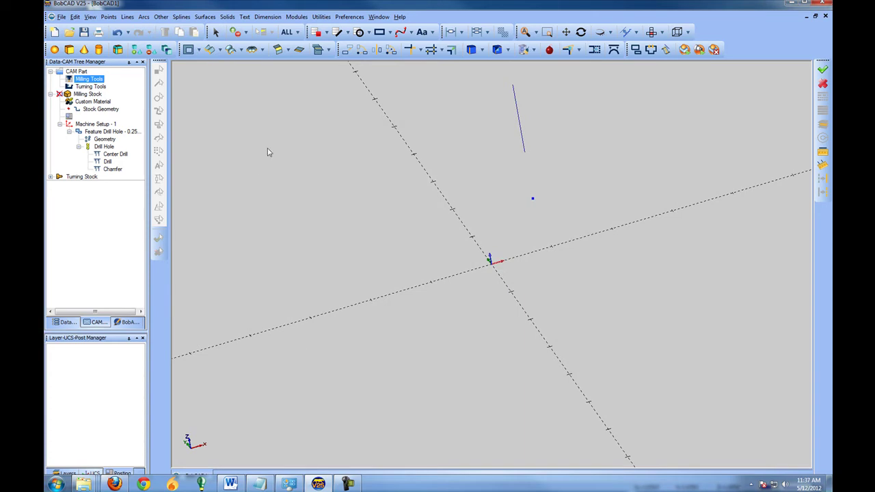
# - Insert a second drill feature under Machine Setup - 1, choose the Hole feature type and continue to geometry selection
pyautogui.click(96, 124)
pyautogui.click(99, 132)
pyautogui.rightClick(100, 133)
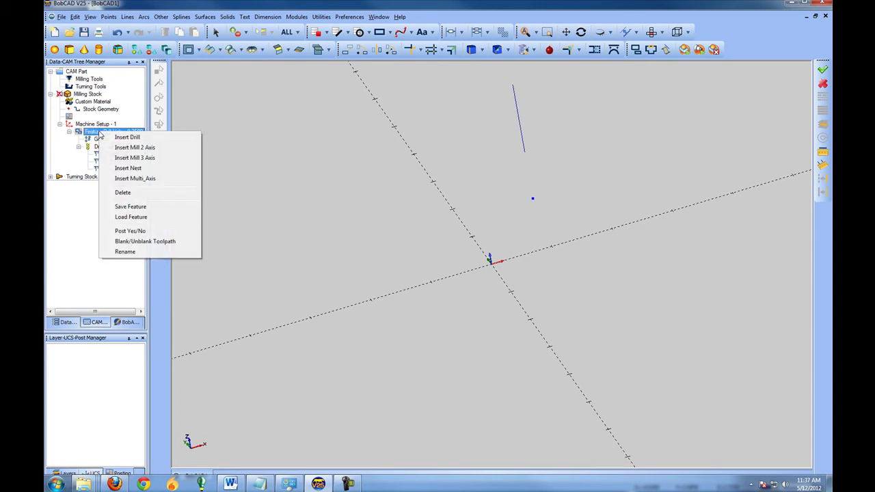
pyautogui.click(140, 139)
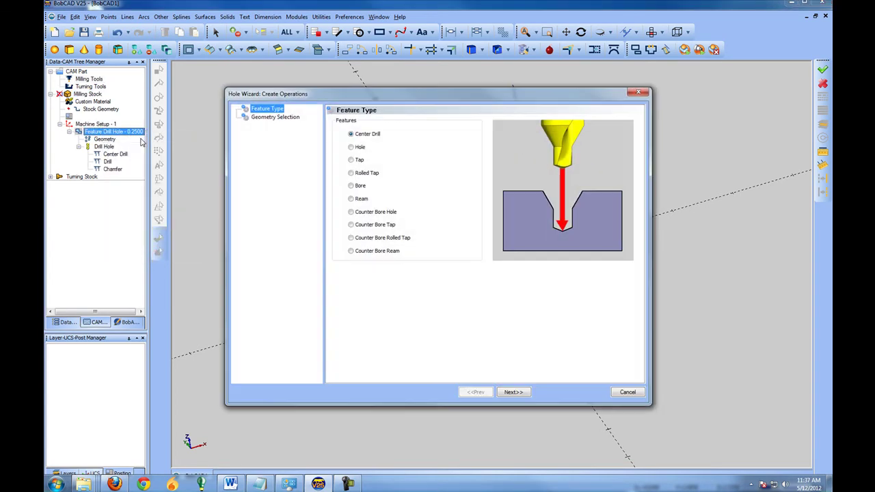
pyautogui.click(352, 147)
pyautogui.click(514, 392)
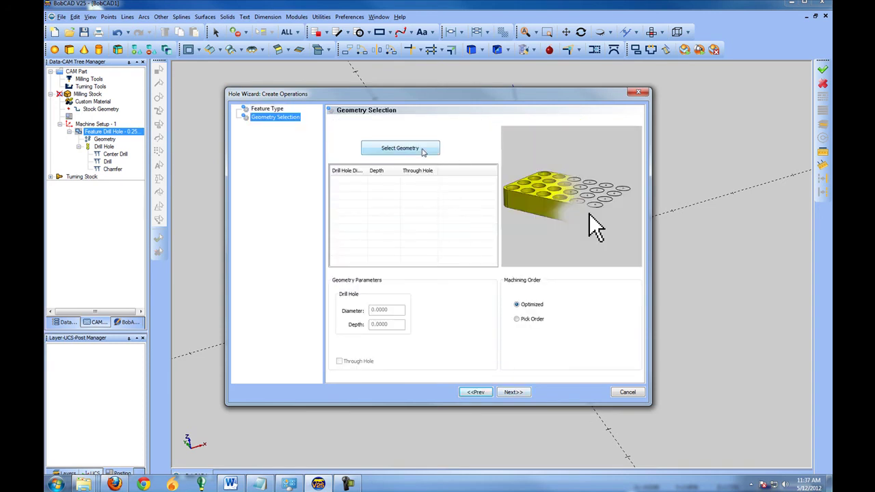
# - Select the sketched point as the geometry for the new hole and confirm the selection
pyautogui.click(422, 150)
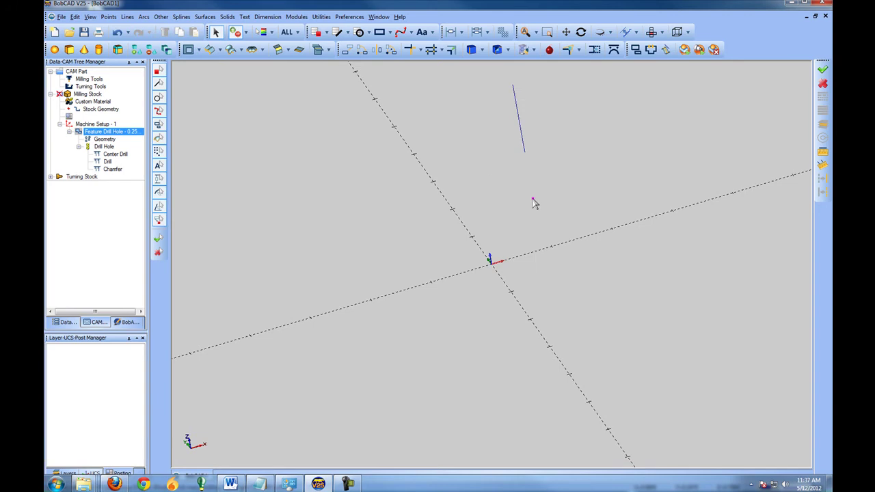
pyautogui.click(533, 200)
pyautogui.rightClick(374, 121)
pyautogui.click(392, 126)
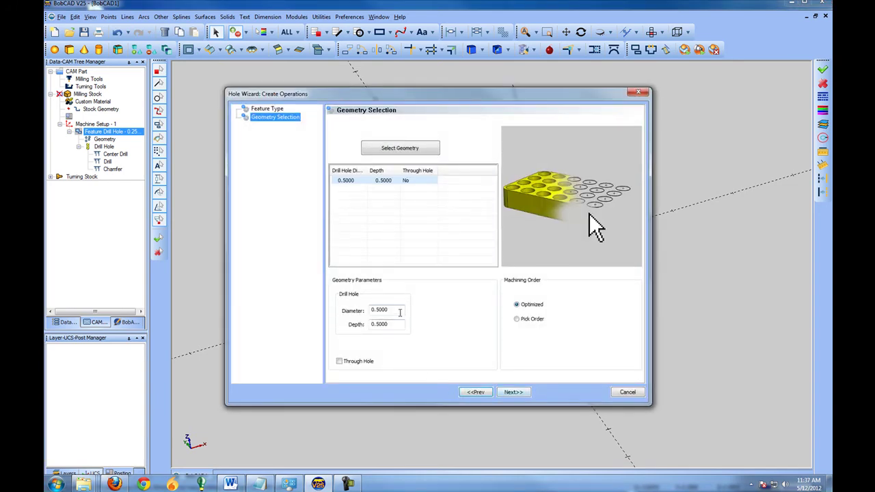
# - Set the new hole's diameter to 0.5 and its depth to 2, and continue to the feature parameters
pyautogui.click(404, 314)
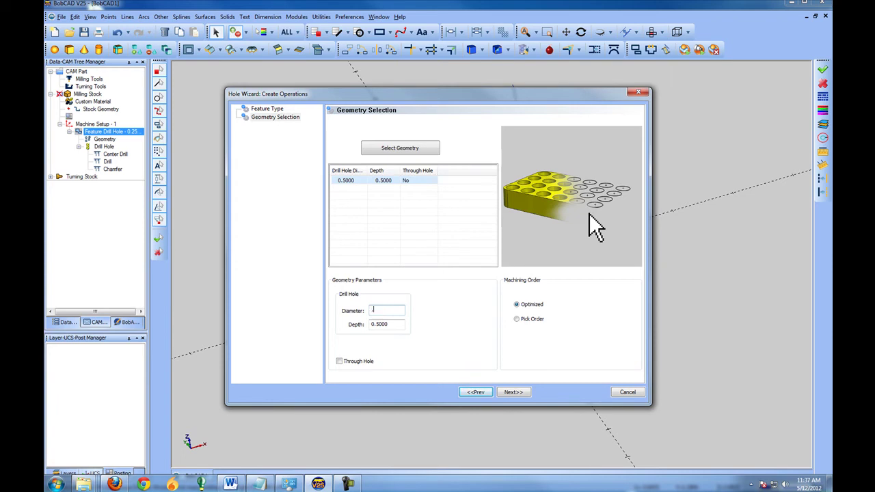
pyautogui.press('Tab')
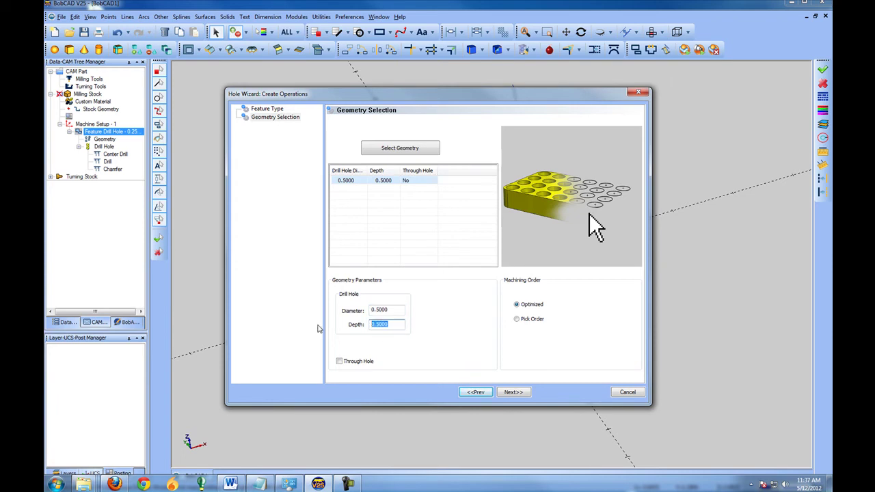
pyautogui.write('2')
pyautogui.click(519, 394)
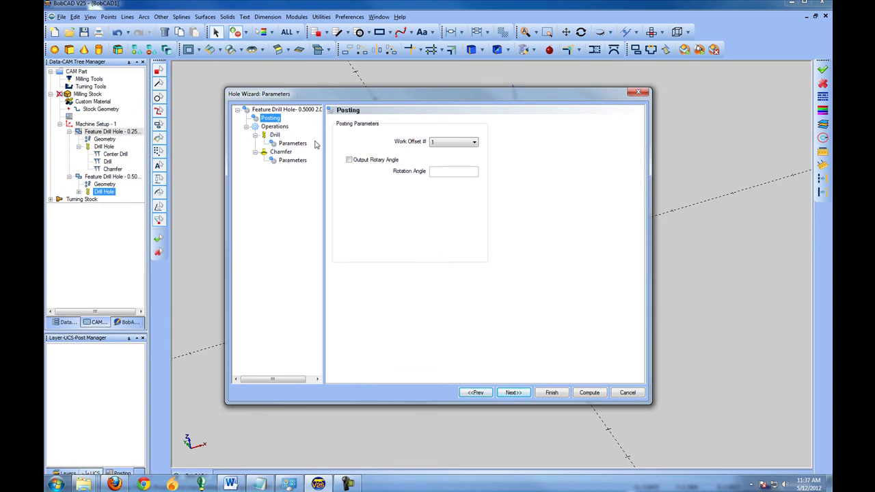
# - Review the drill and chamfer tool settings, turn off Use Chamfer for the new hole and finish the feature
pyautogui.click(512, 395)
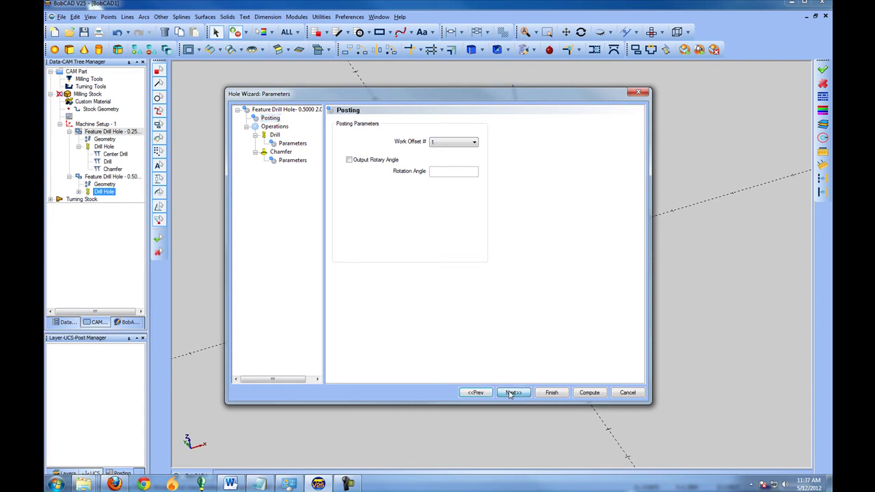
pyautogui.click(512, 393)
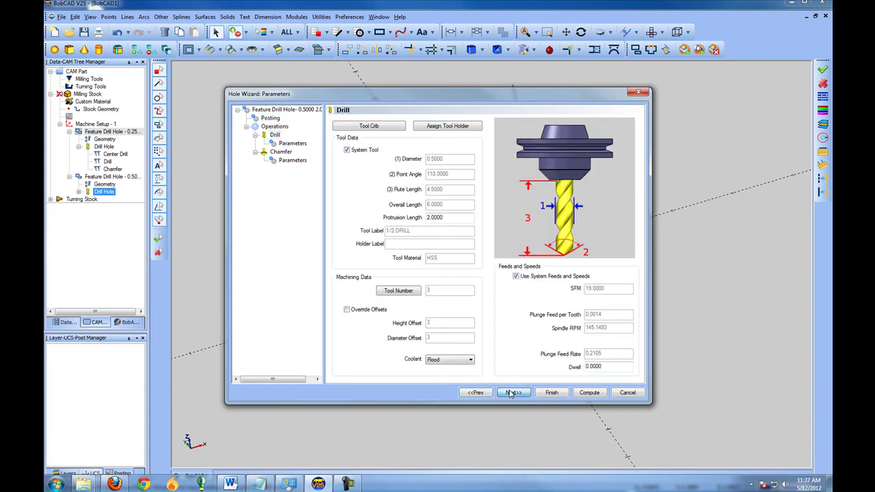
pyautogui.click(511, 393)
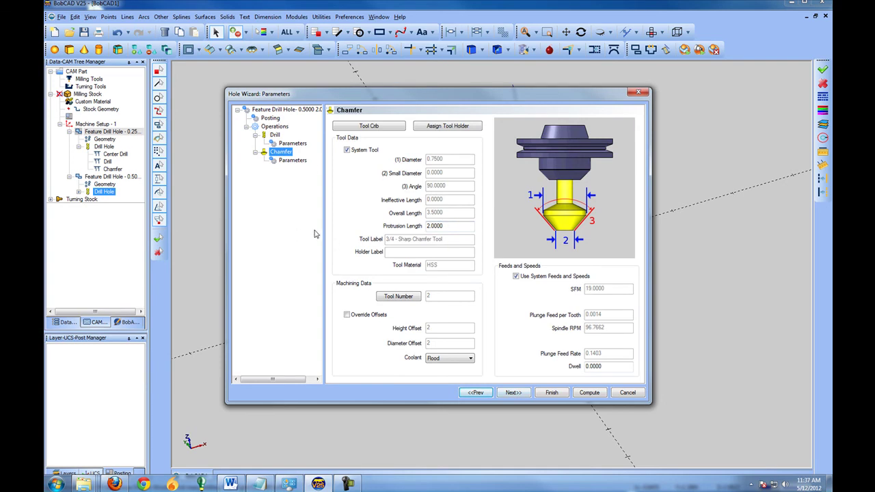
pyautogui.click(267, 112)
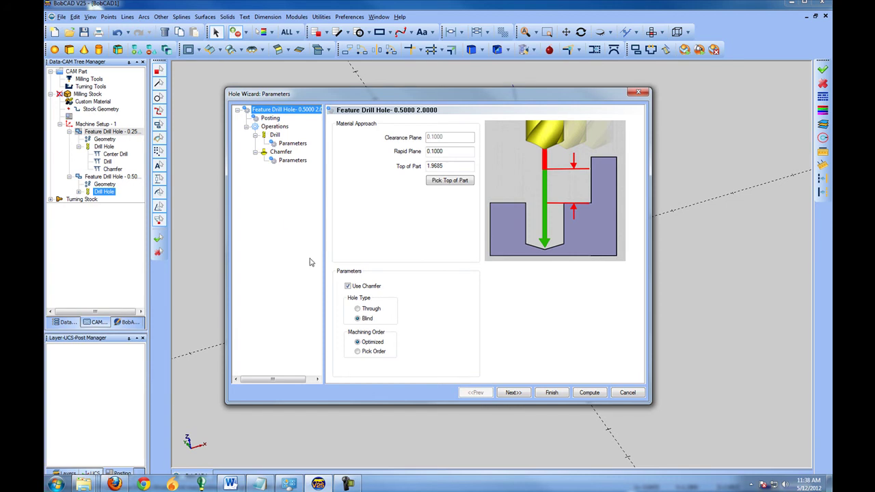
pyautogui.click(348, 287)
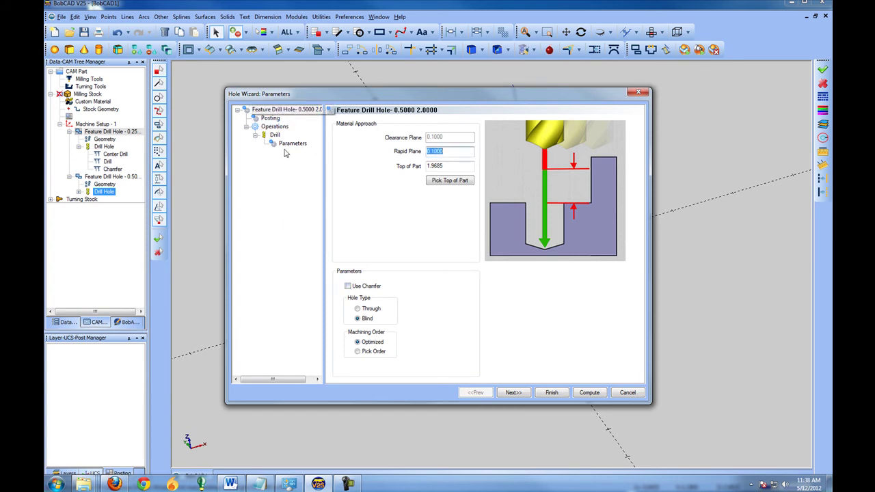
pyautogui.click(549, 390)
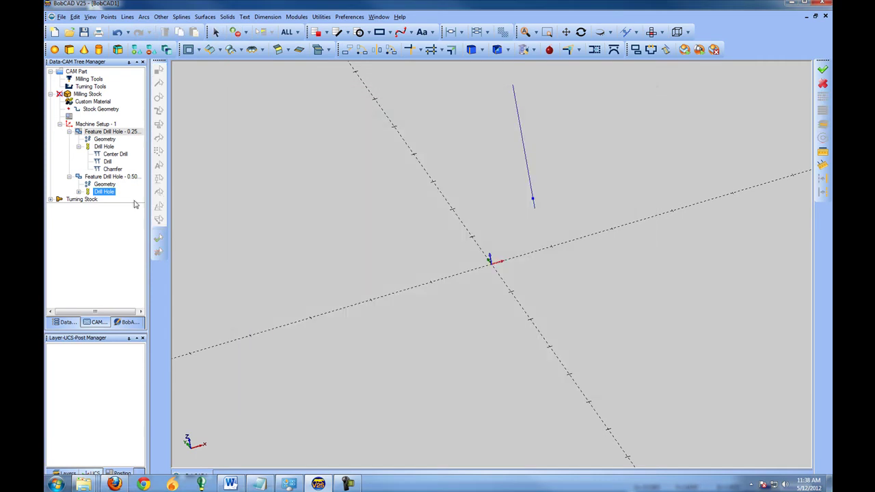
# - Compute the toolpath of the 0.5-diameter Drill Hole operation
pyautogui.rightClick(113, 195)
pyautogui.click(144, 212)
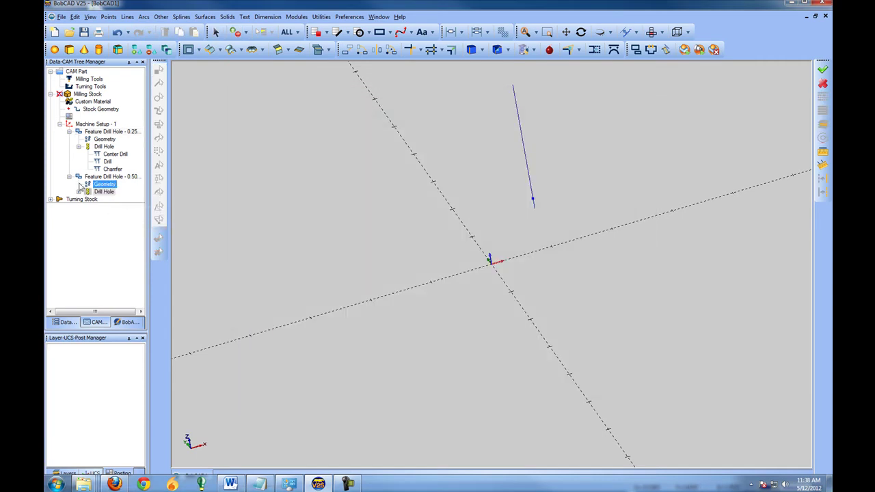
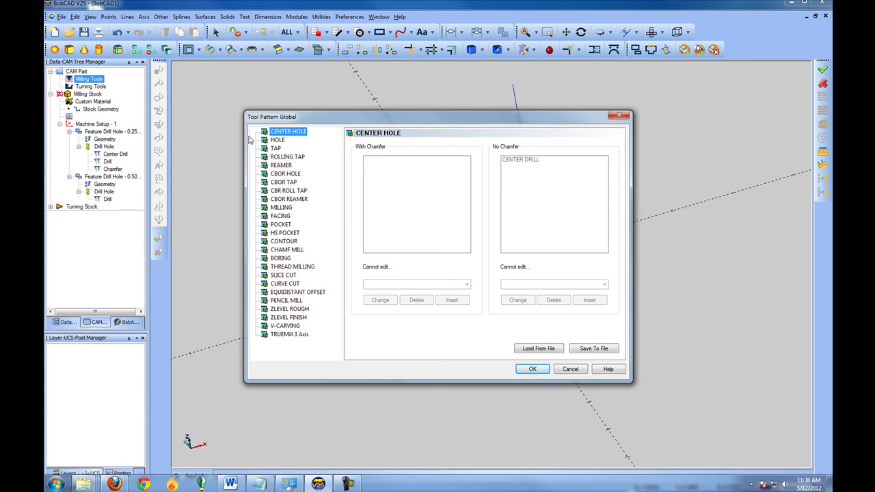
# - Review the global HOLE and TAP tool patterns, then load ToolPattern_CBoreTool_NoCompoundFeatures.TPATT and reopen the HOLE pattern
pyautogui.click(278, 140)
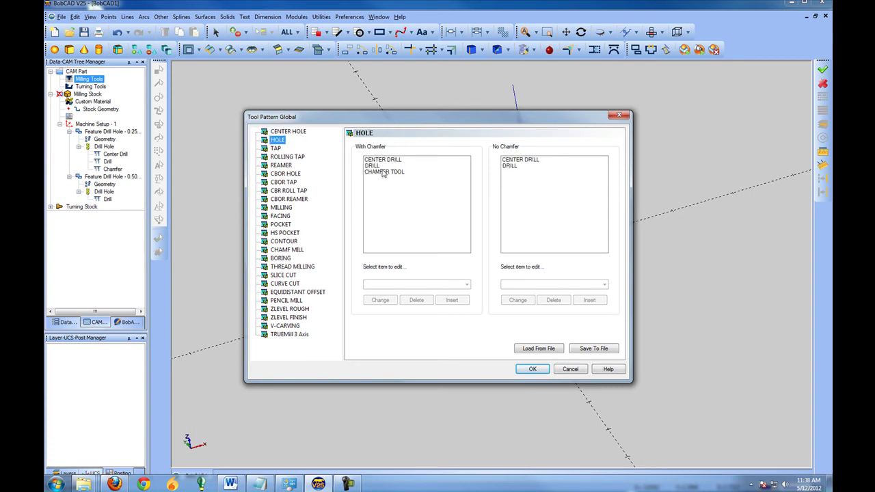
pyautogui.click(274, 149)
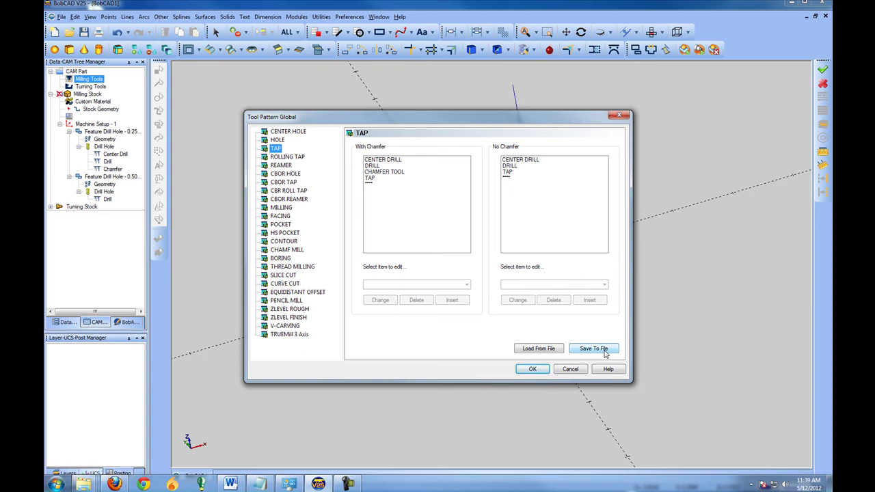
pyautogui.click(536, 350)
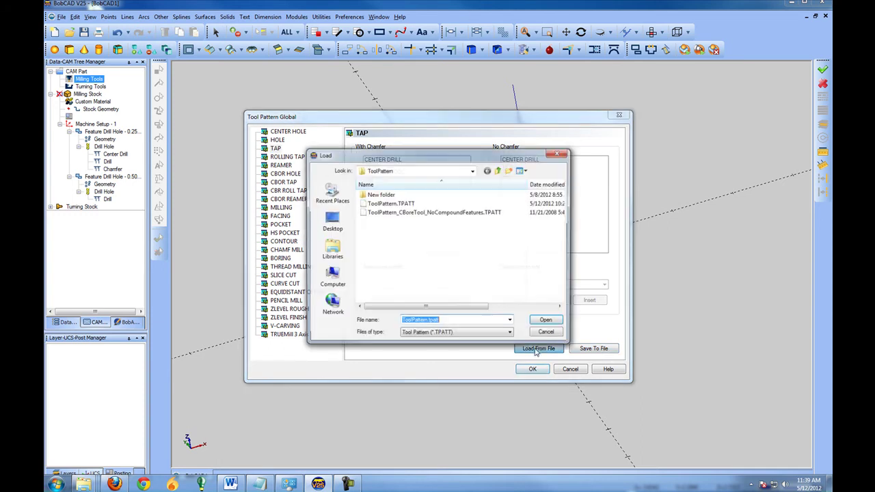
pyautogui.click(402, 213)
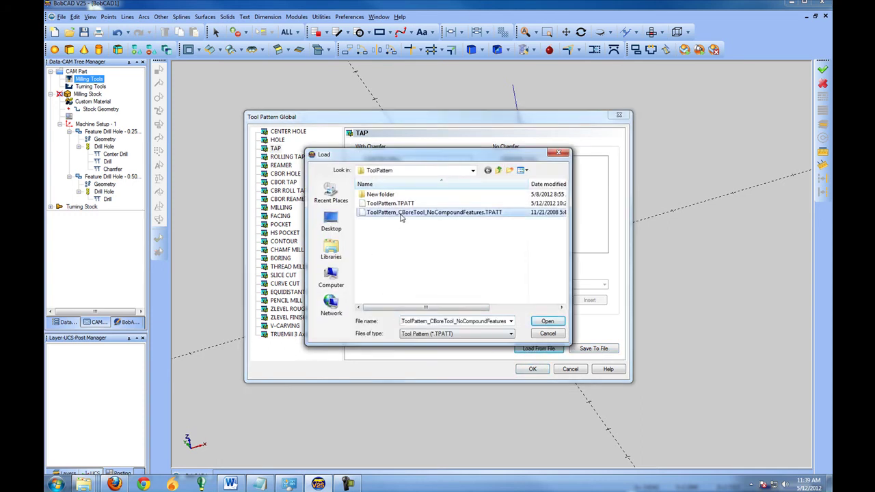
pyautogui.click(554, 321)
pyautogui.click(275, 140)
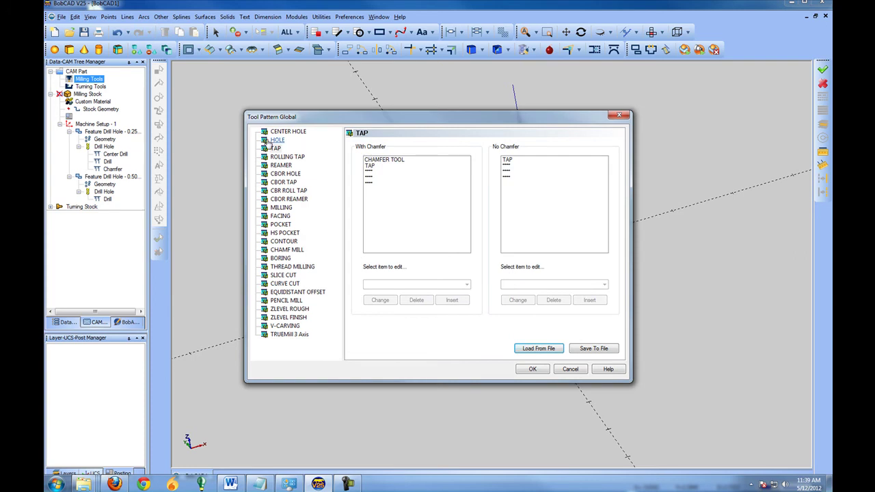
# - Review the TAP, ROLLING TAP, REAMER and CBOR TAP entries in the global tool patterns
pyautogui.click(276, 149)
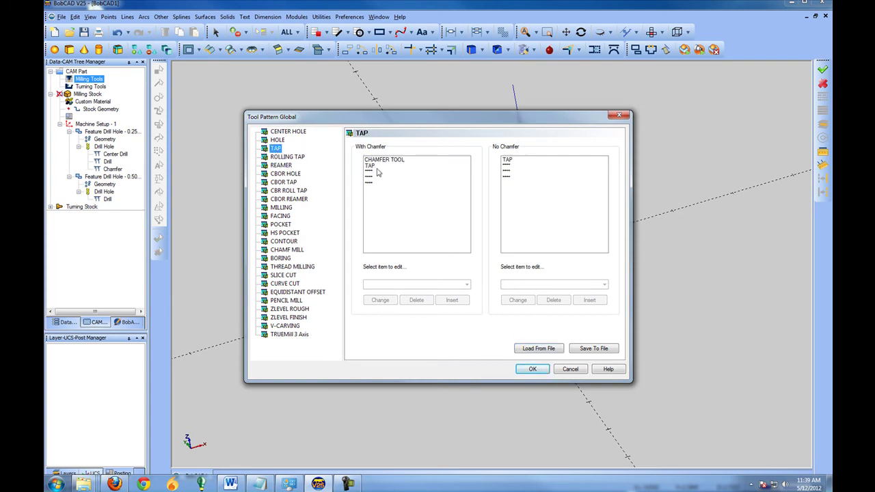
pyautogui.click(301, 157)
pyautogui.click(279, 165)
pyautogui.click(283, 182)
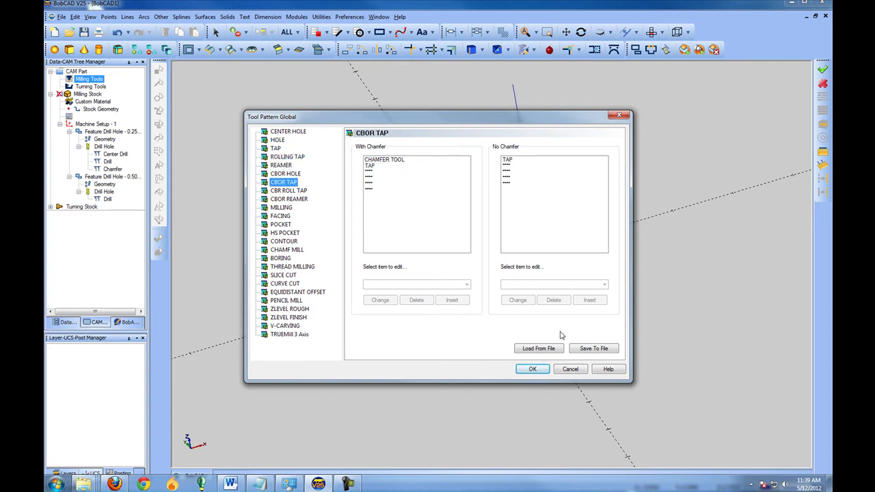
# - Load ToolPattern.TPATT into the global tool patterns and review the TAP pattern
pyautogui.click(539, 349)
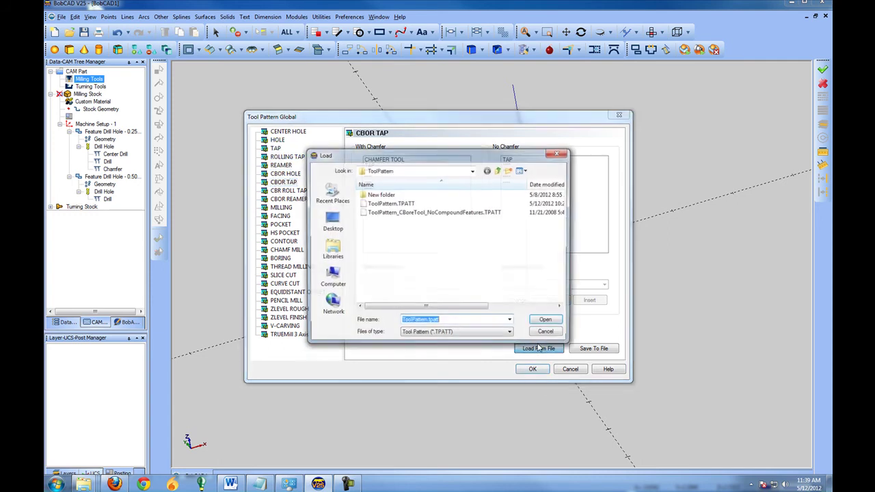
pyautogui.click(382, 207)
pyautogui.click(548, 322)
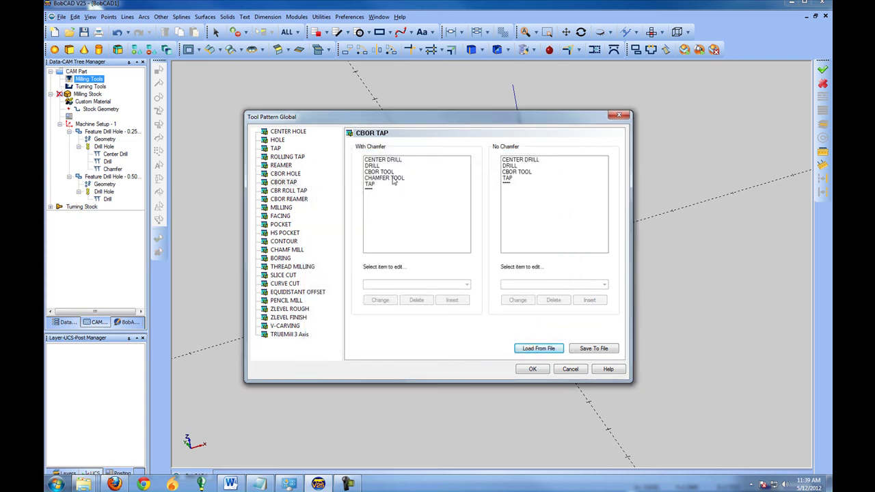
pyautogui.click(275, 149)
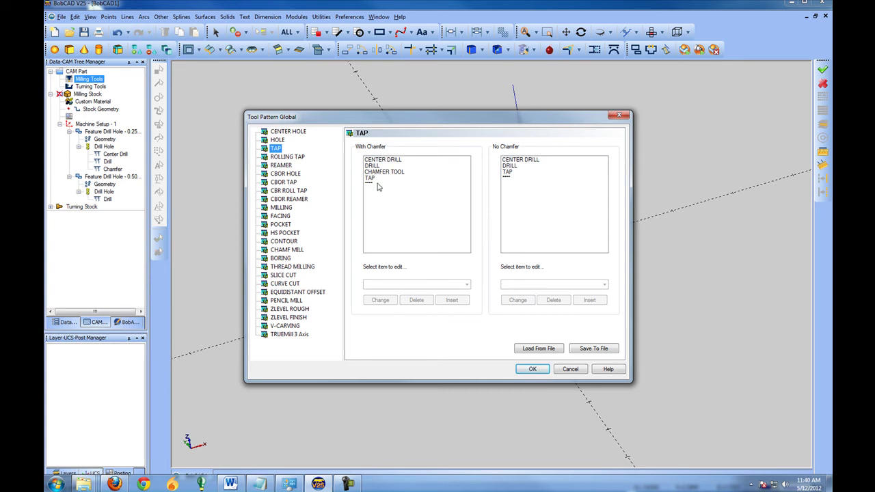
# - Load ToolPattern_CBoreTool_NoCompoundFeatures.TPATT into the global tool patterns, check the TAP pattern's With Chamfer entries and accept the patterns
pyautogui.click(534, 350)
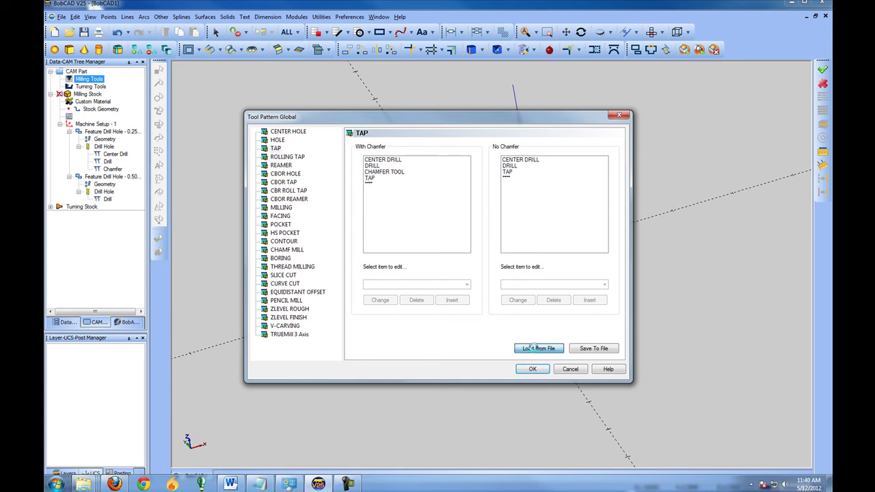
pyautogui.click(437, 213)
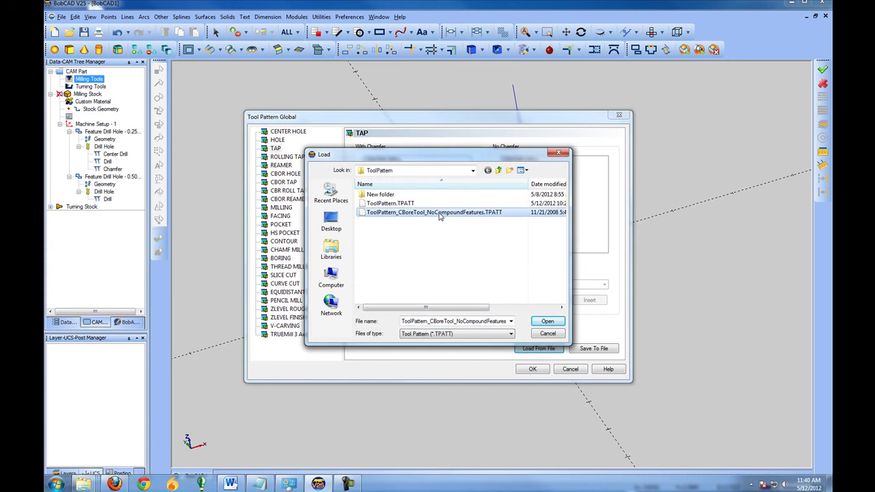
pyautogui.click(544, 324)
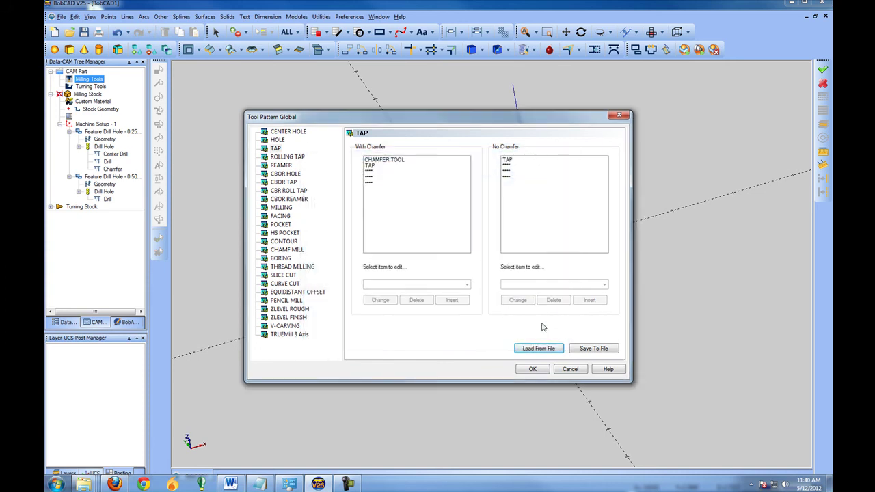
pyautogui.click(393, 161)
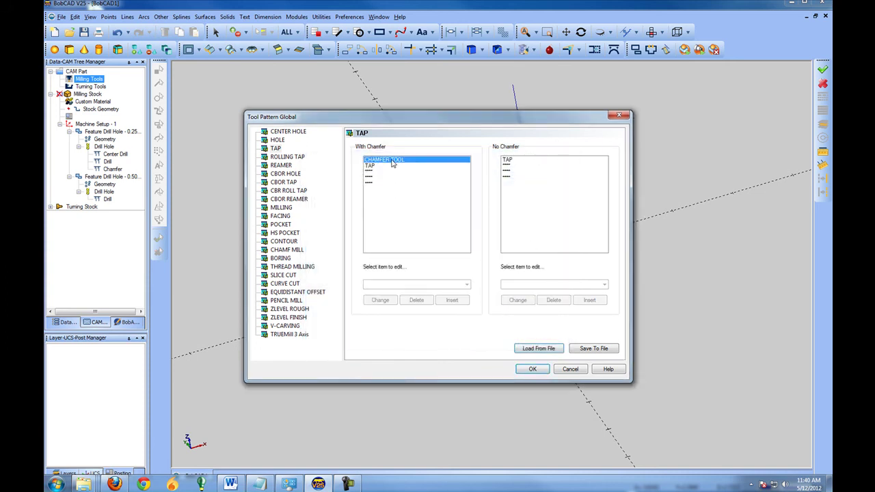
pyautogui.click(376, 167)
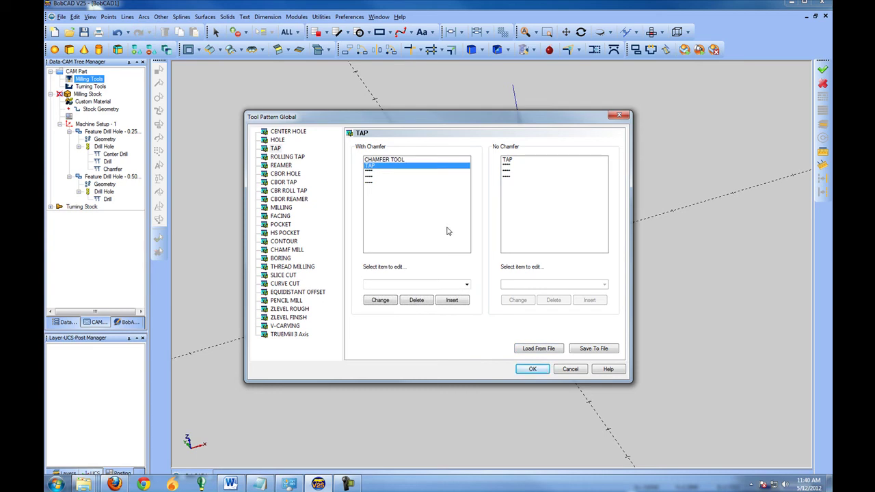
pyautogui.click(538, 369)
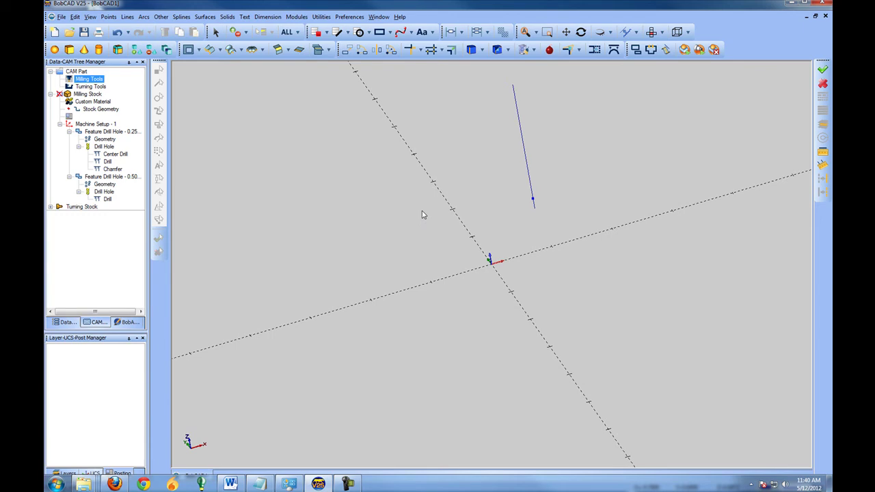
# - Edit the 0.25-diameter Drill Hole operation and set the drill's overall depth to 1
pyautogui.click(106, 148)
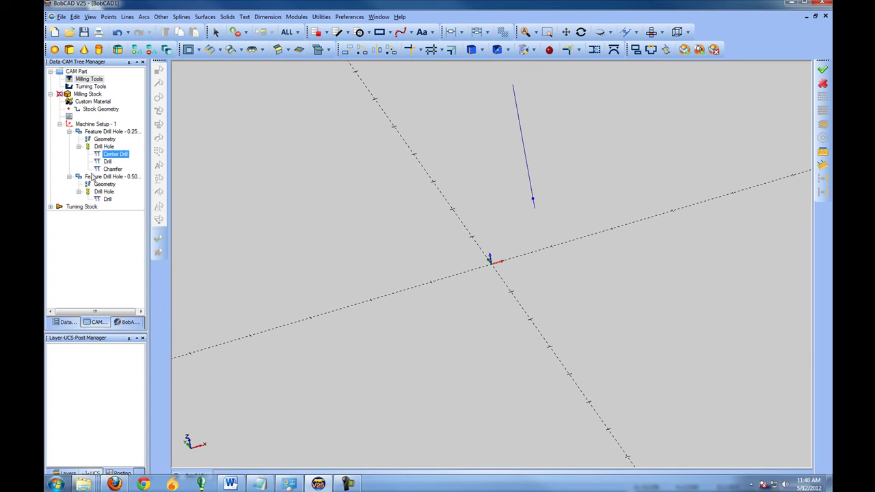
pyautogui.rightClick(112, 148)
pyautogui.click(126, 154)
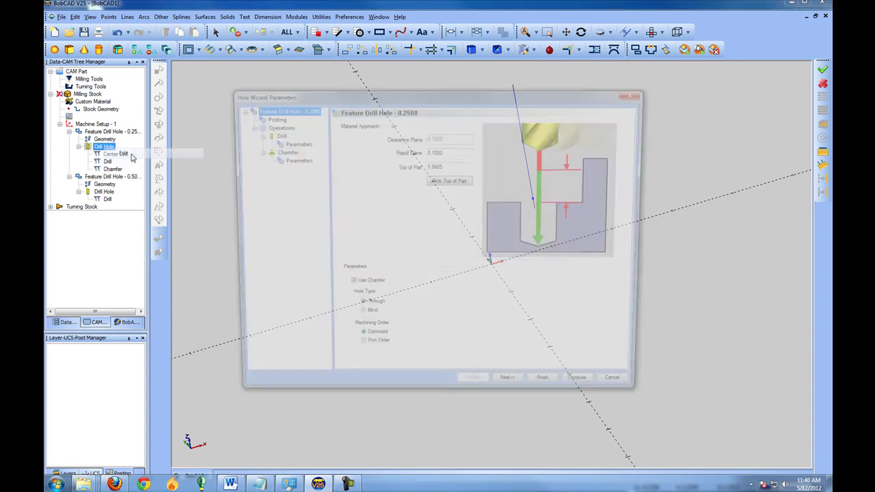
pyautogui.click(294, 142)
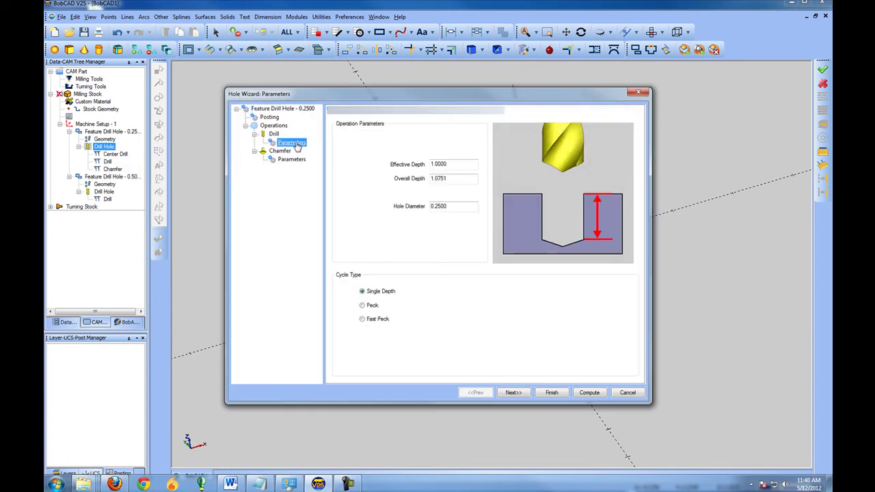
pyautogui.moveTo(456, 164); pyautogui.dragTo(402, 170)
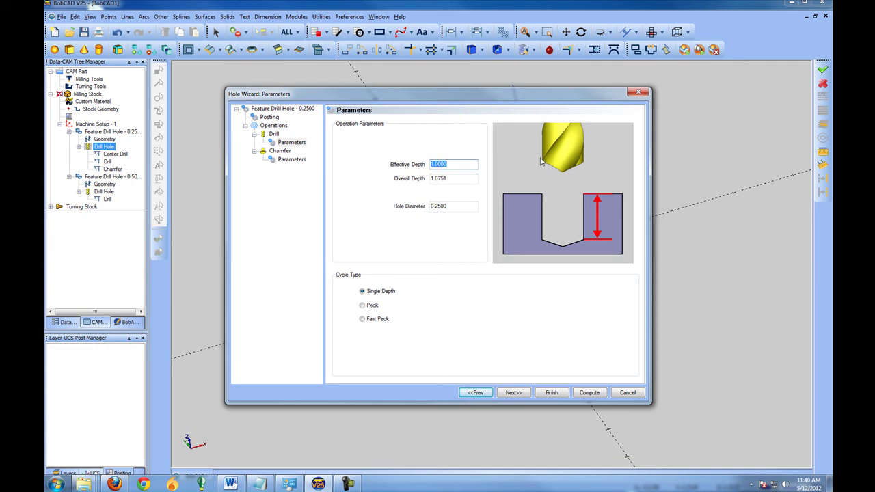
pyautogui.moveTo(463, 178); pyautogui.dragTo(401, 183)
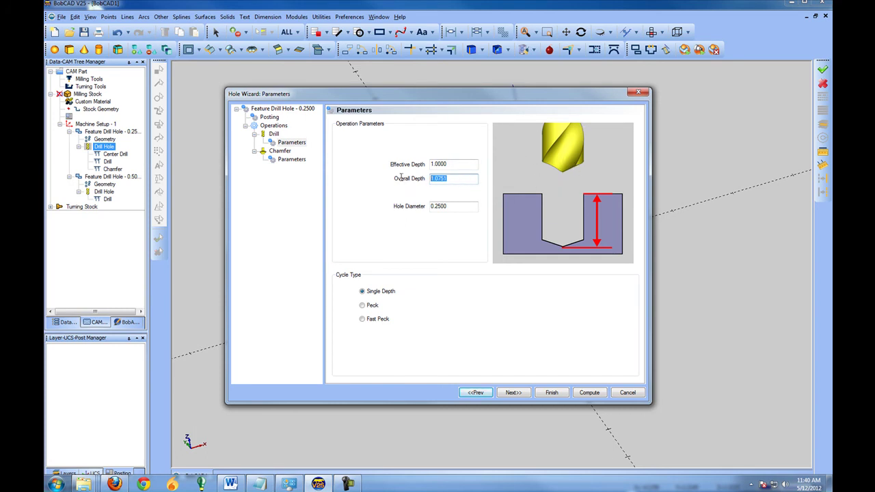
pyautogui.write('1')
pyautogui.click(471, 164)
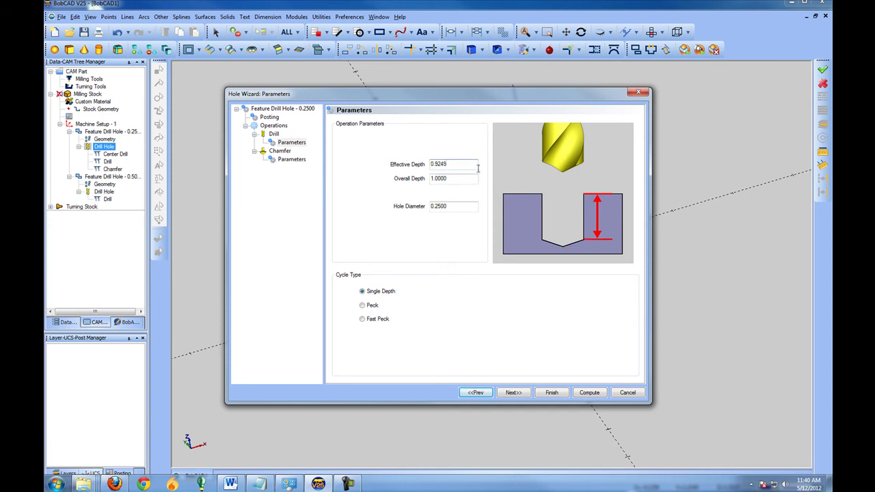
# - Set the drill operation's hole diameter to 0.375
pyautogui.click(460, 208)
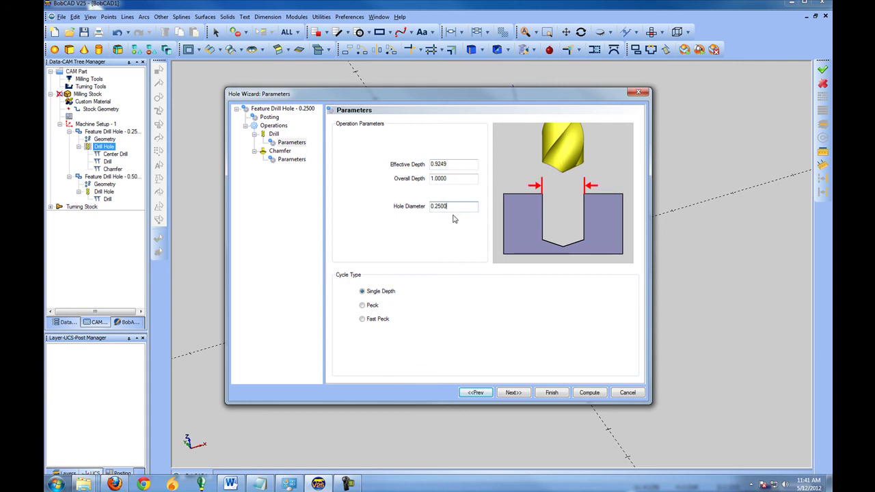
pyautogui.moveTo(462, 208); pyautogui.dragTo(340, 204)
pyautogui.press('BackSpace')
pyautogui.write('.375')
pyautogui.click(456, 168)
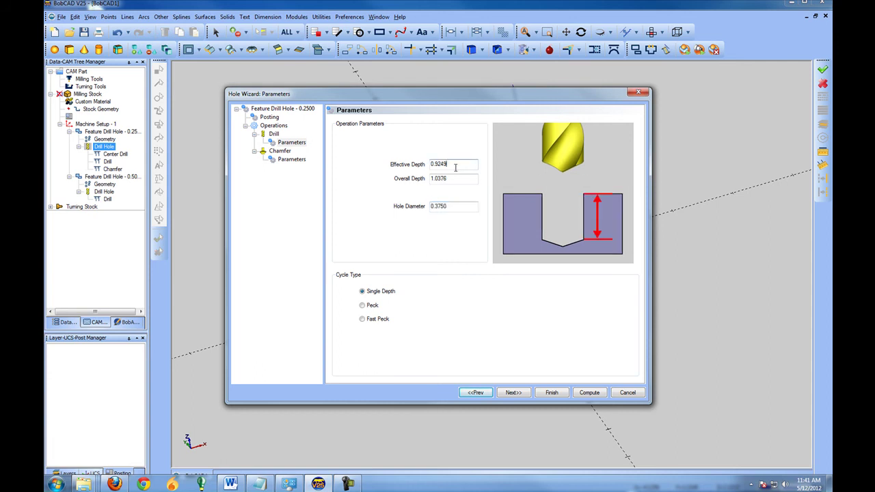
# - Check the drill's tool data, then return to its parameters and examine the hole diameter and effective depth
pyautogui.click(274, 134)
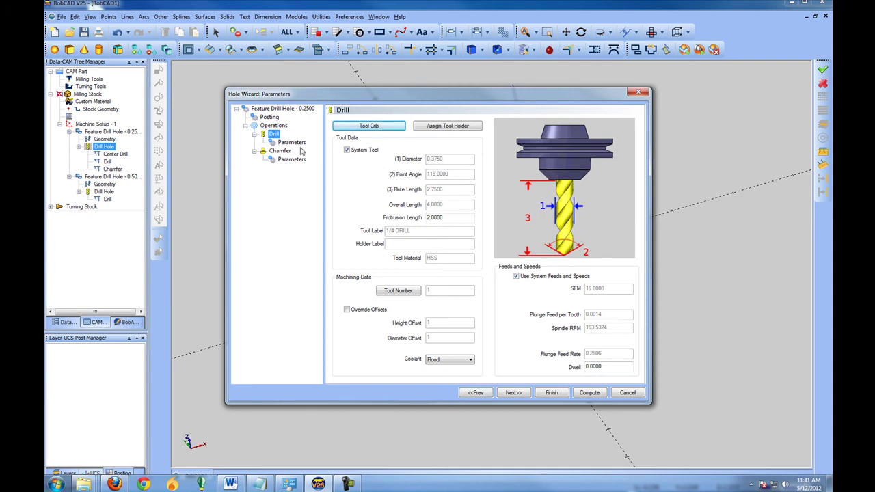
pyautogui.click(290, 143)
pyautogui.moveTo(454, 205); pyautogui.dragTo(388, 206)
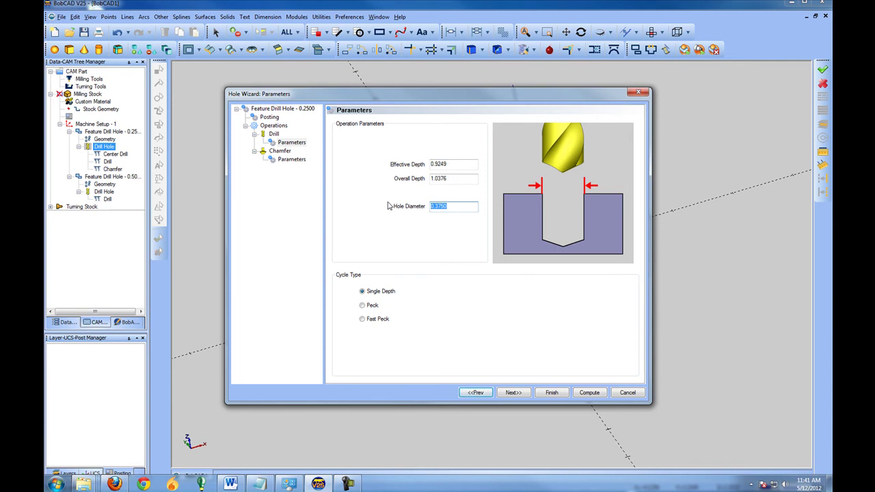
pyautogui.click(448, 165)
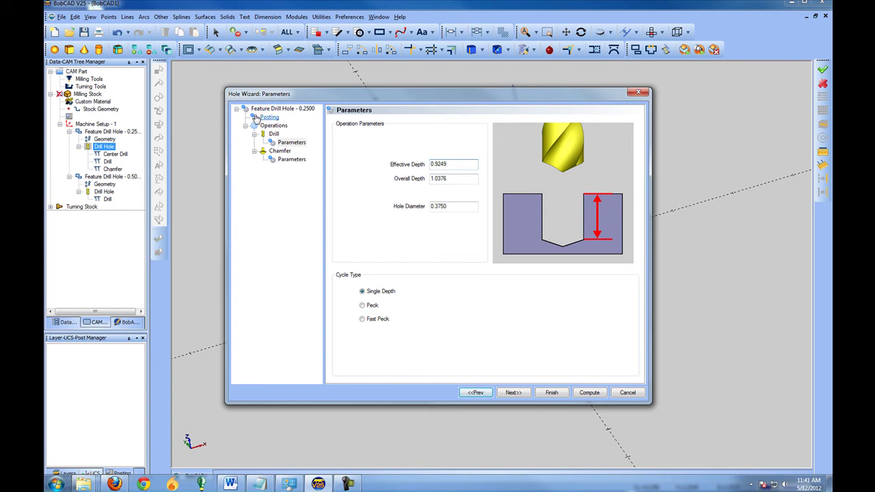
# - Set the drill hole feature's hole type to Blind and finish the feature edit
pyautogui.click(282, 109)
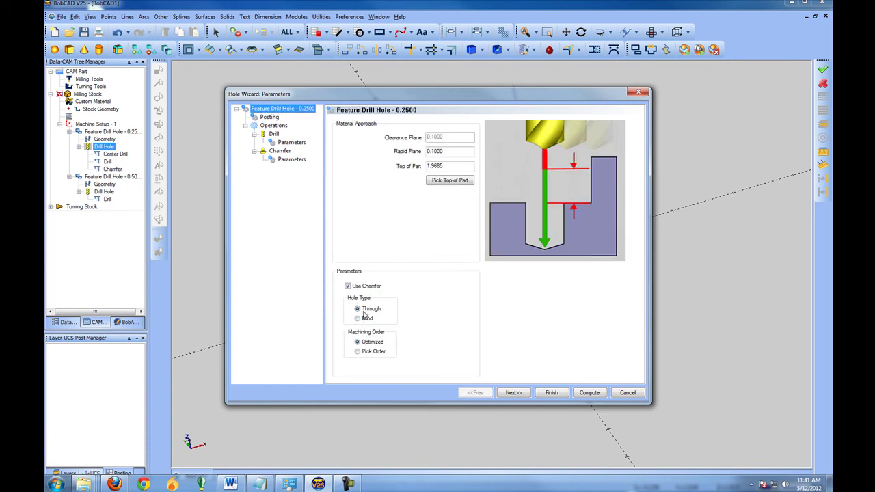
pyautogui.click(363, 312)
pyautogui.click(363, 319)
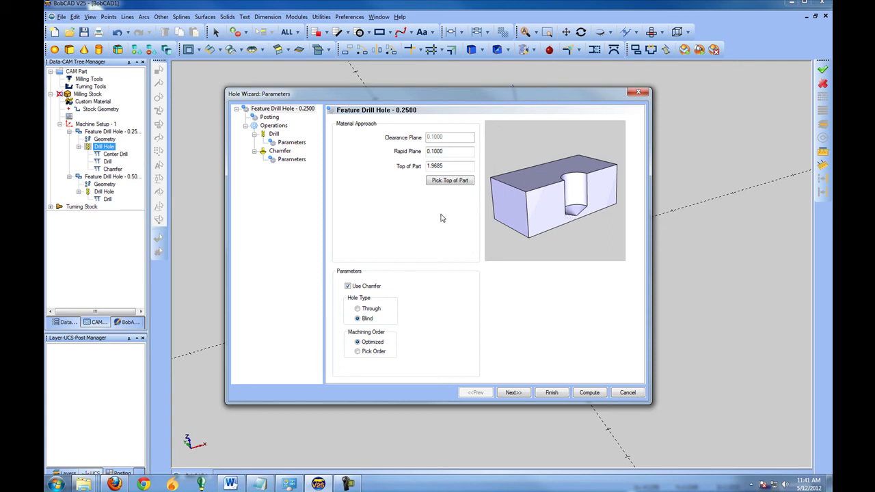
pyautogui.click(555, 394)
# - Review the drill step ratio and peck increment in the default milling cutting conditions, and close the parameters
pyautogui.click(88, 87)
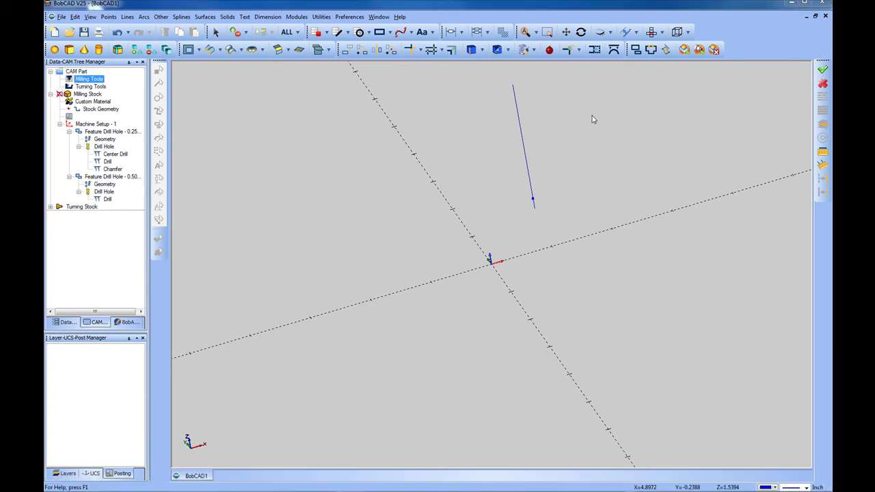
pyautogui.rightClick(78, 77)
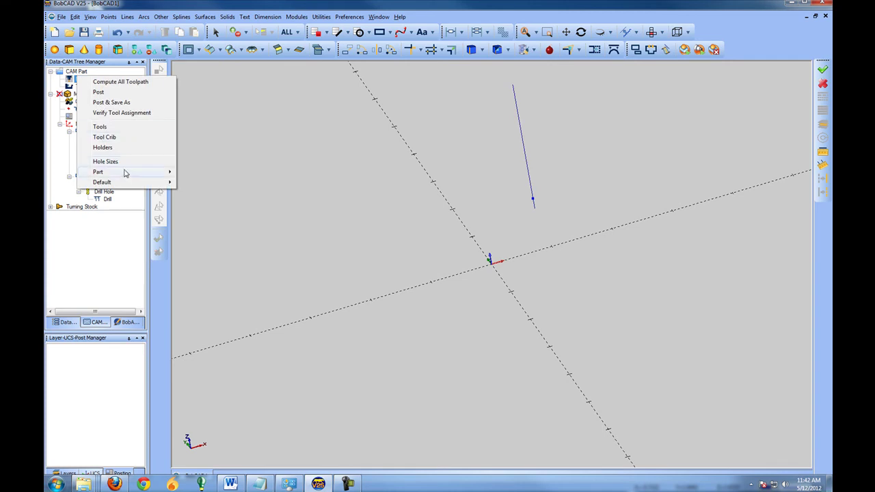
pyautogui.moveTo(125, 172)
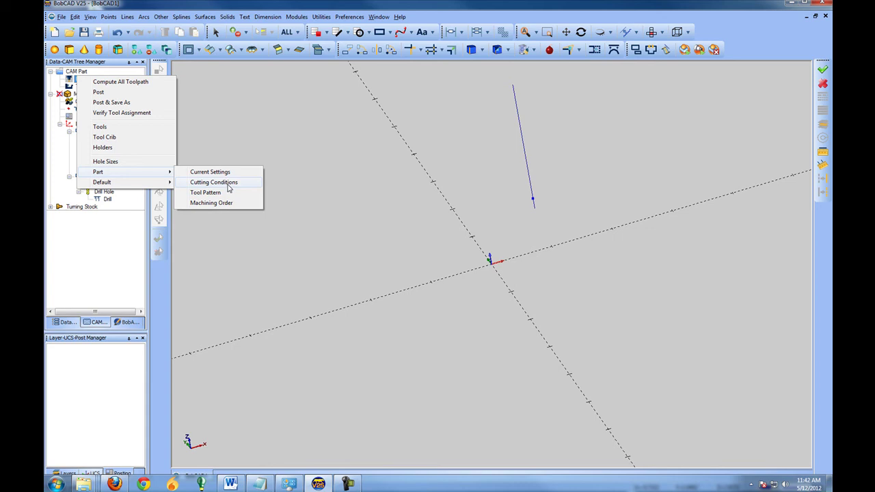
pyautogui.moveTo(156, 185)
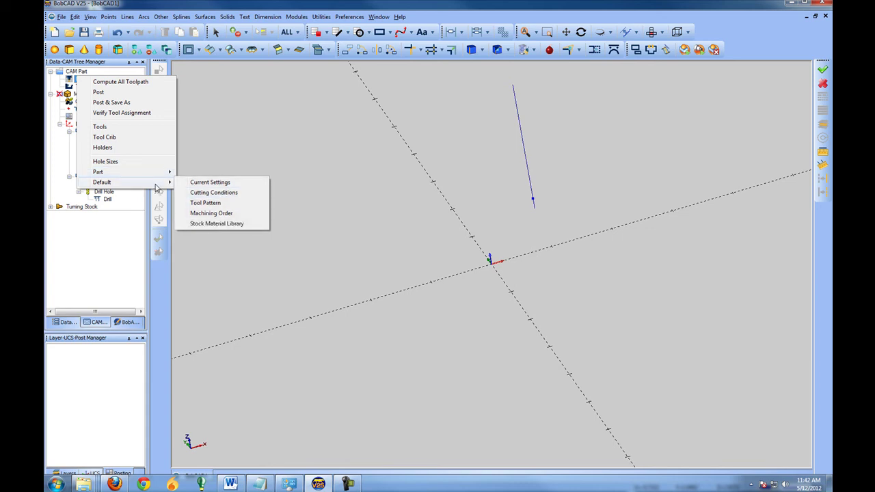
pyautogui.click(241, 188)
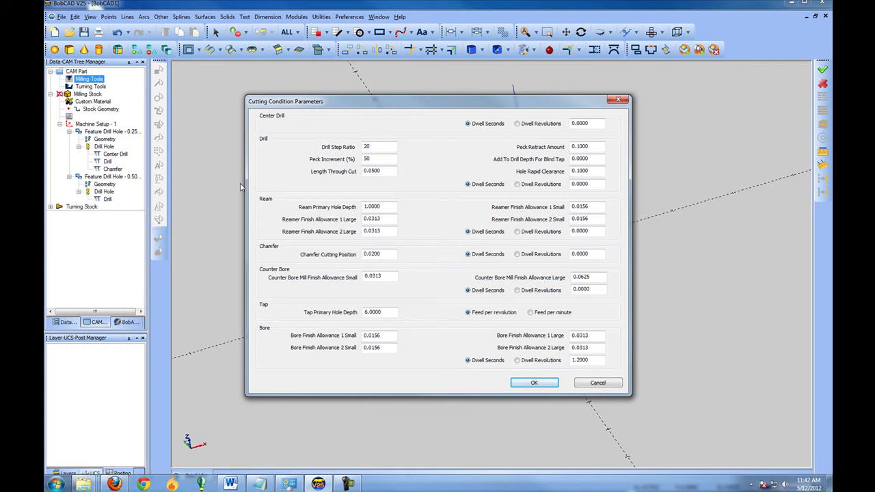
pyautogui.moveTo(375, 149); pyautogui.dragTo(348, 149)
pyautogui.doubleClick(378, 158)
pyautogui.click(532, 384)
# - Open the online help and search it for "cutting conditions"
pyautogui.click(400, 17)
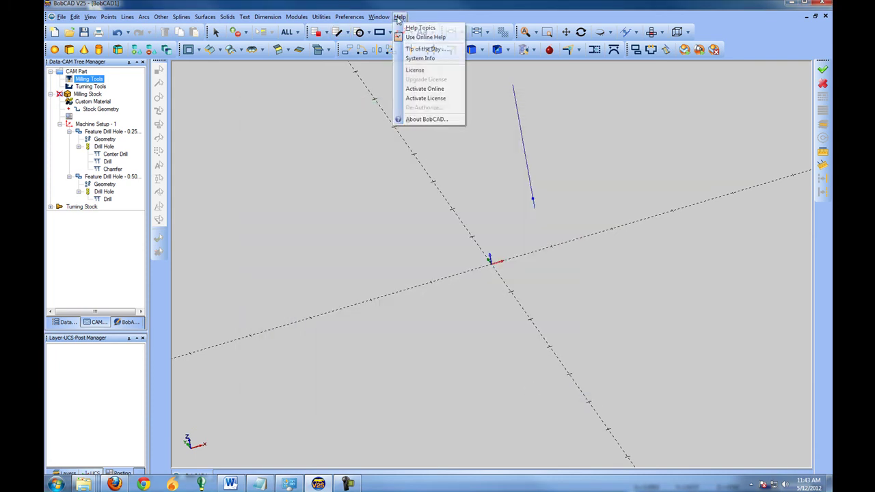
pyautogui.click(408, 27)
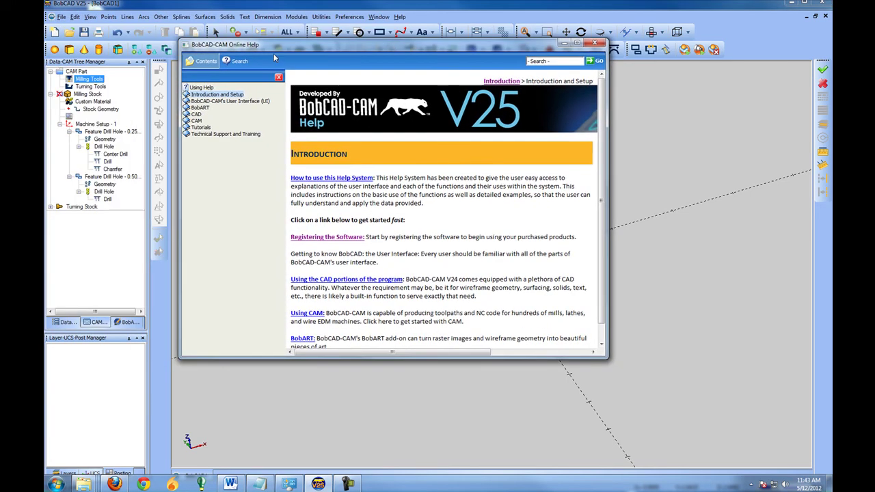
pyautogui.click(236, 61)
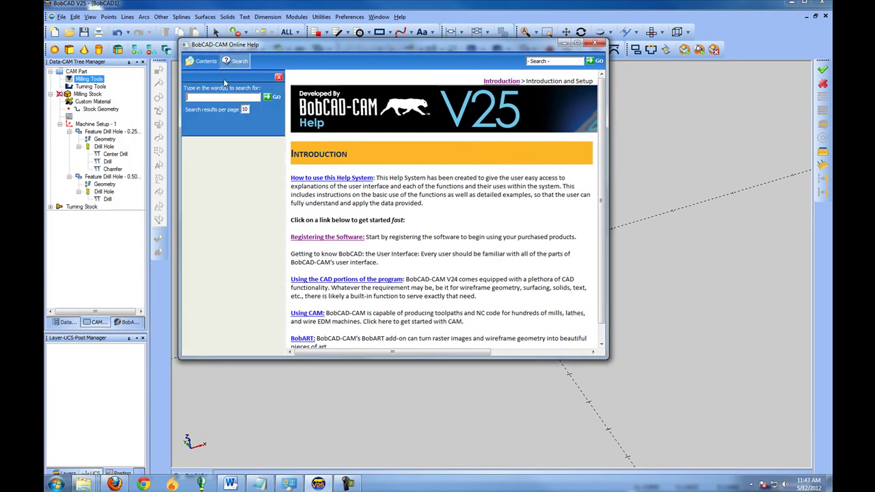
pyautogui.write('cutting conditions')
pyautogui.press('Return')
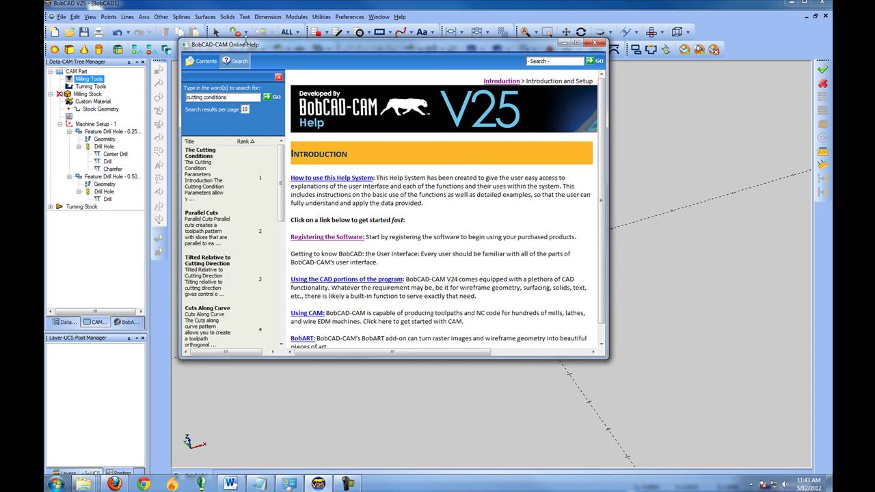
# - Open the help article The Cutting Conditions, maximize the help window and read the drill parameter descriptions
pyautogui.click(204, 160)
pyautogui.moveTo(370, 46); pyautogui.dragTo(361, 12)
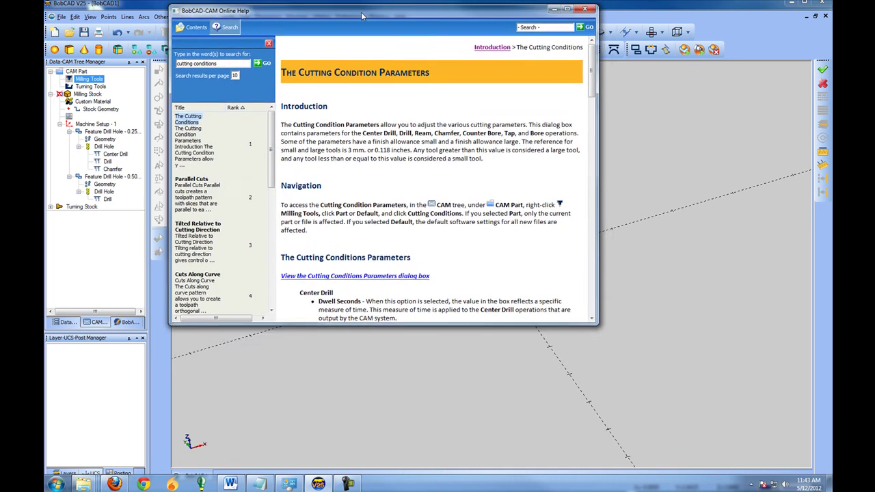
pyautogui.doubleClick(361, 11)
pyautogui.scroll(-2, 478, 219)
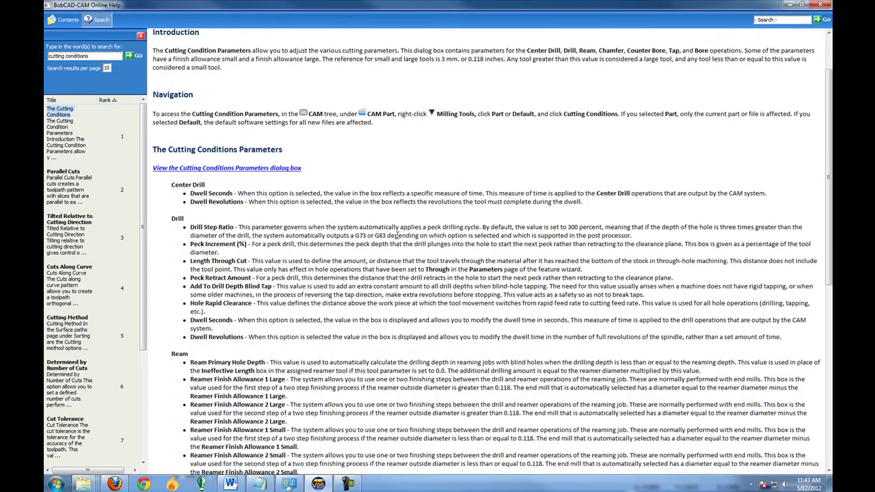
# - Read the Center Drill dwell descriptions in the help article and skim the Ream, Chamfer, Counter Bore, Tap and Bore sections
pyautogui.scroll(-2, 398, 236)
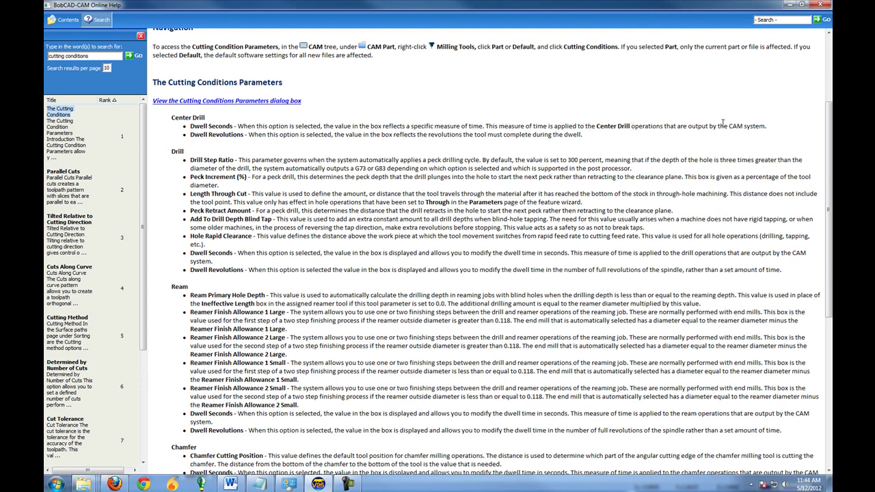
pyautogui.moveTo(771, 131); pyautogui.dragTo(187, 127)
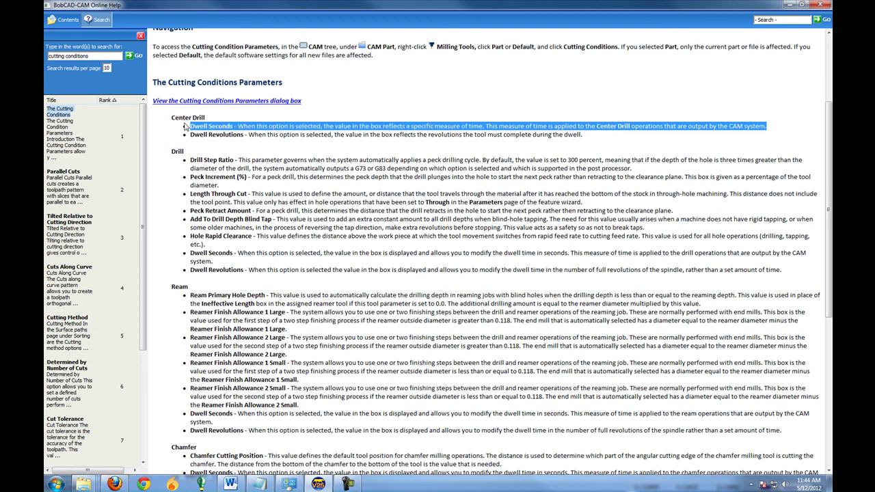
pyautogui.click(446, 128)
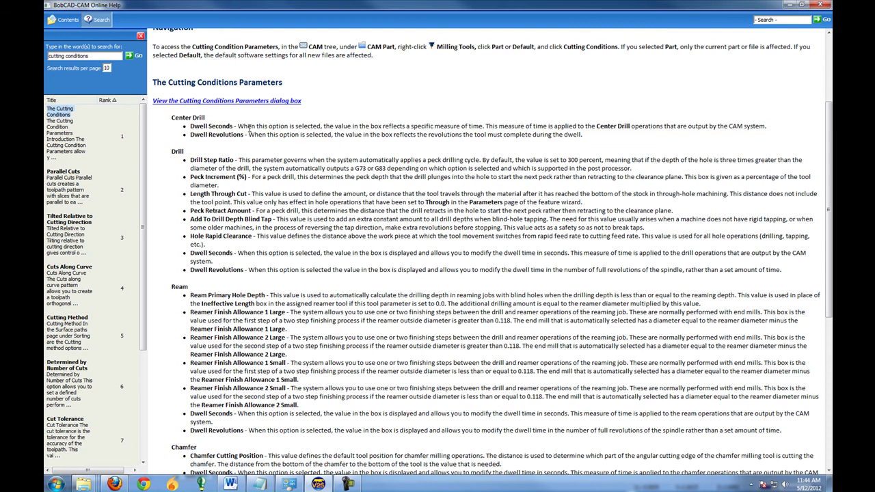
pyautogui.scroll(-10, 332, 313)
pyautogui.scroll(2, 326, 260)
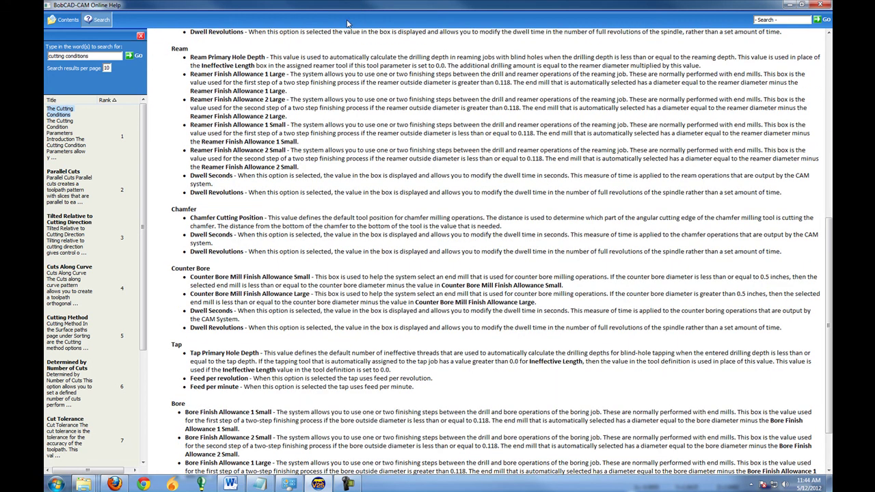
# - Restore the help window to a smaller size, return to the article's start and open the default milling cutting conditions
pyautogui.doubleClick(348, 11)
pyautogui.moveTo(340, 15); pyautogui.dragTo(555, 63)
pyautogui.scroll(10, 593, 217)
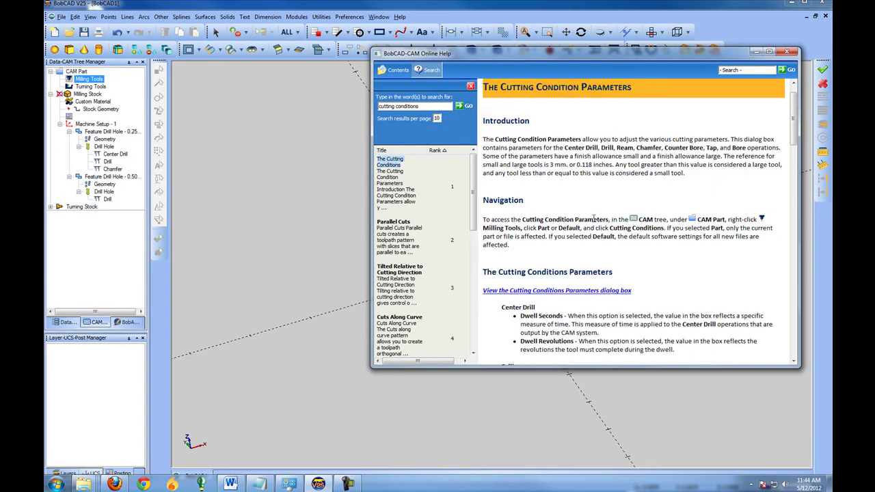
pyautogui.rightClick(88, 80)
pyautogui.moveTo(121, 182)
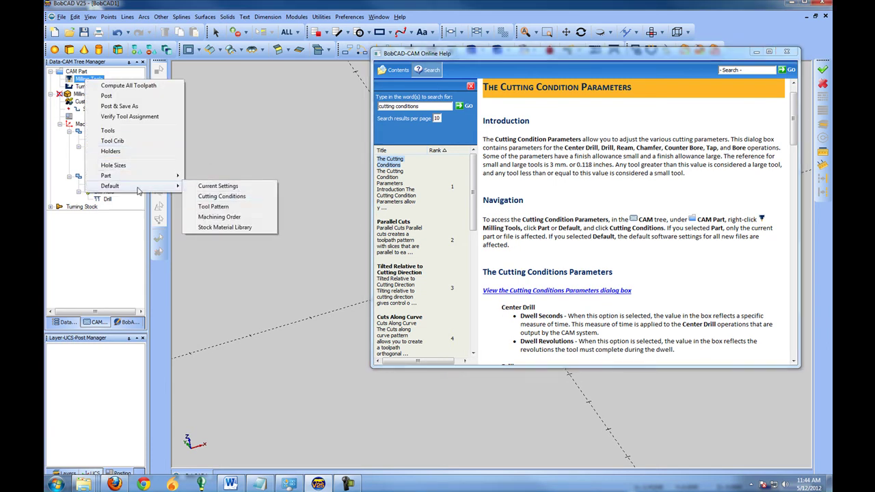
pyautogui.click(235, 200)
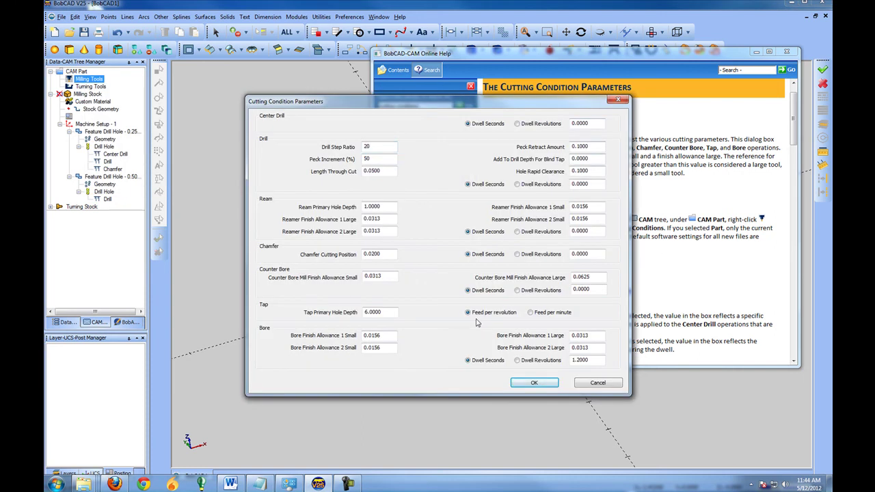
# - Move the help window beside the parameters, expand the article's picture of the dialog box and read the Center Drill and Drill descriptions
pyautogui.moveTo(571, 59); pyautogui.dragTo(608, 29)
pyautogui.scroll(-3, 641, 240)
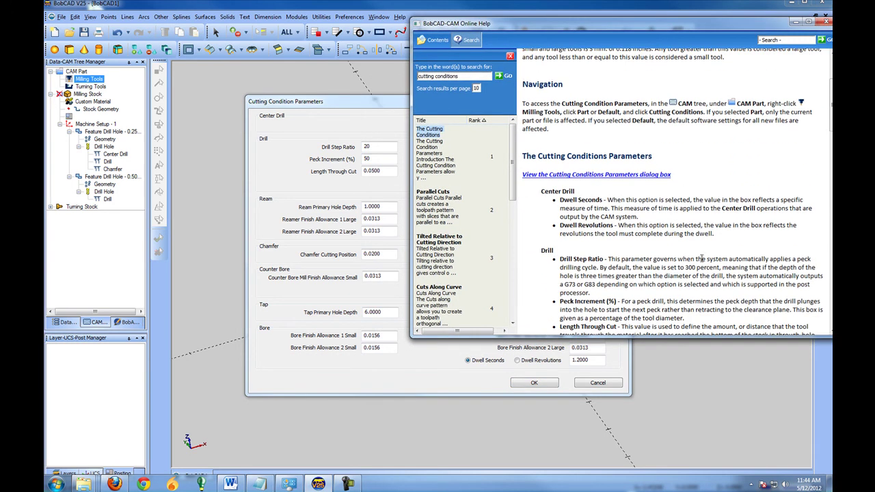
pyautogui.moveTo(642, 217); pyautogui.dragTo(592, 181)
pyautogui.click(592, 180)
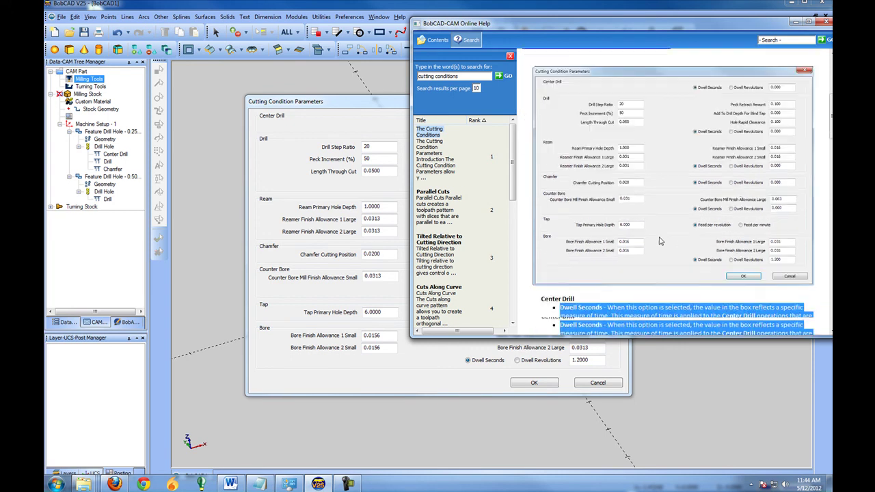
pyautogui.scroll(-1, 592, 195)
pyautogui.click(665, 283)
pyautogui.scroll(-2, 642, 291)
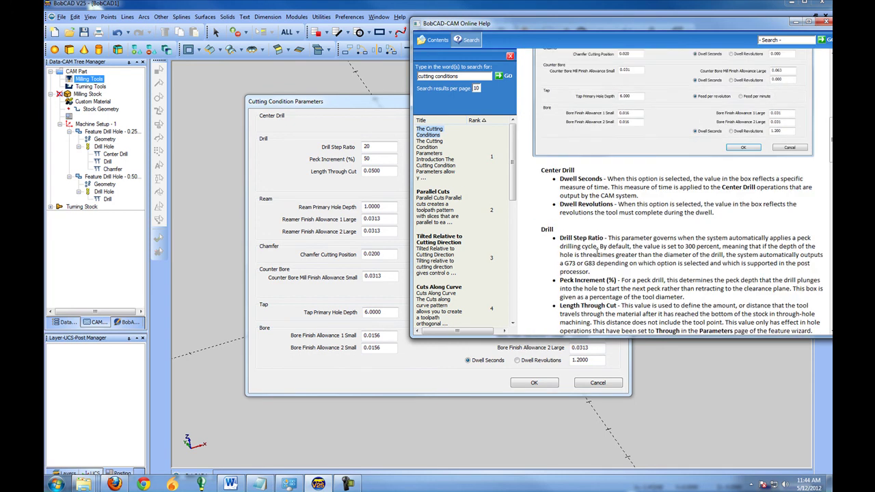
pyautogui.scroll(-3, 601, 266)
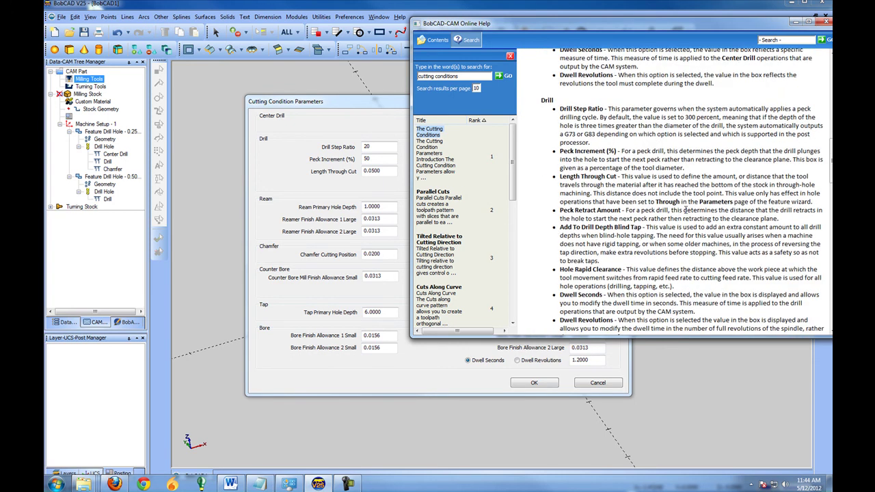
pyautogui.scroll(-5, 564, 210)
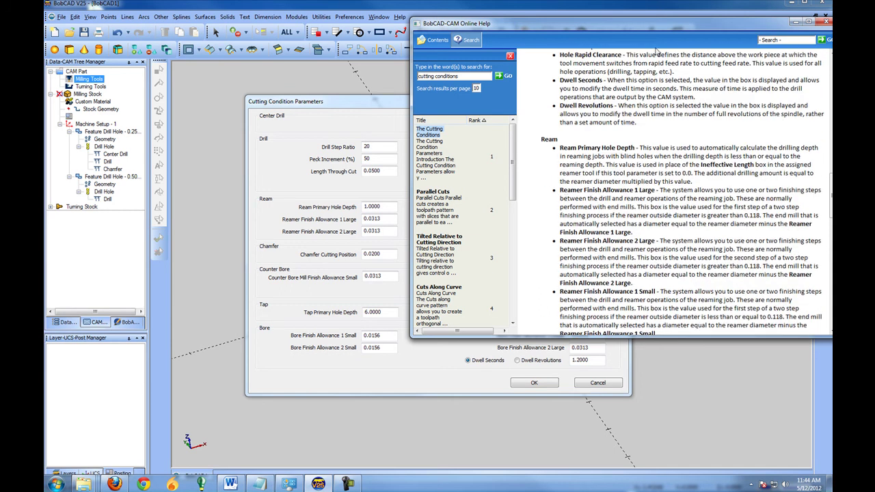
# - Read the Ream and Chamfer descriptions, close the online help and accept the cutting condition parameters
pyautogui.moveTo(592, 30); pyautogui.dragTo(358, 31)
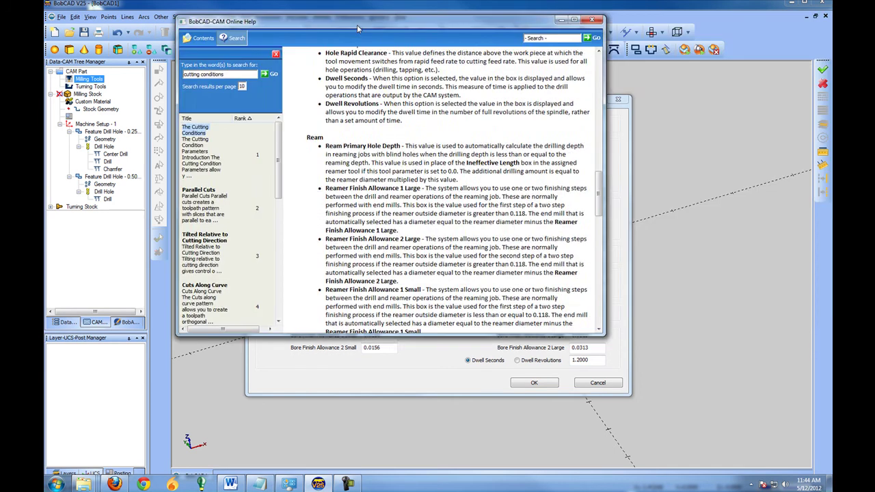
pyautogui.scroll(-8, 461, 175)
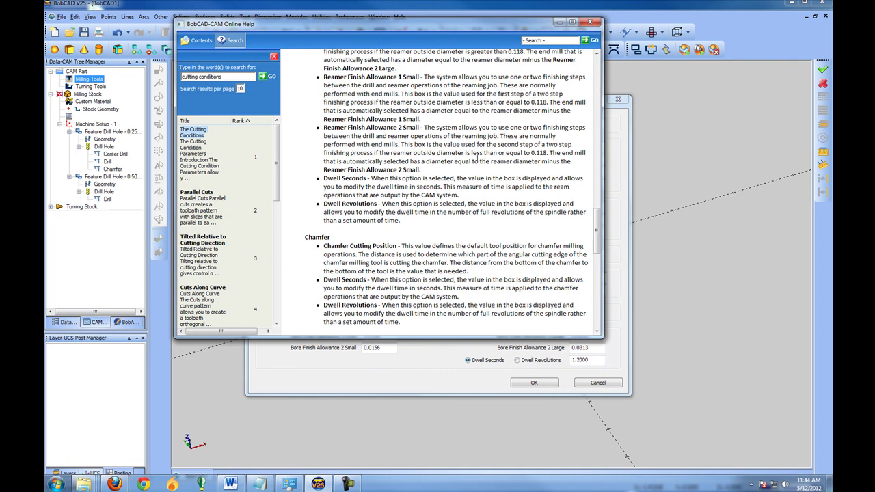
pyautogui.scroll(-2, 477, 158)
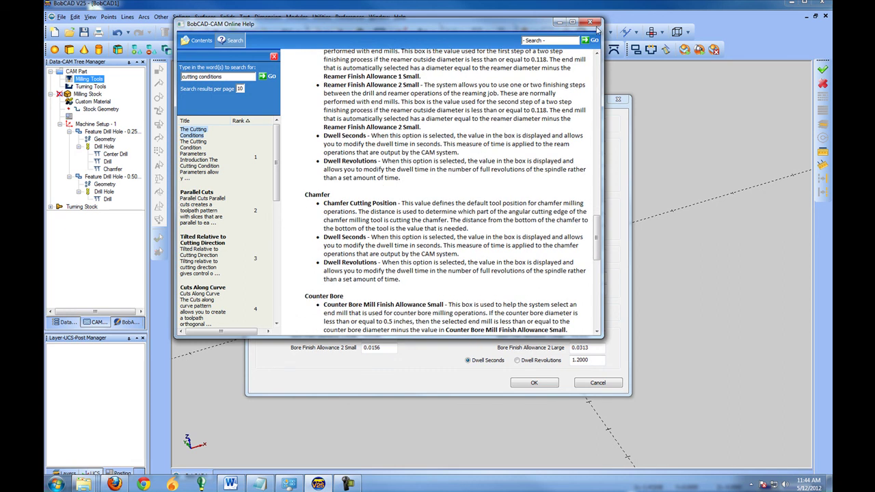
pyautogui.click(595, 25)
pyautogui.click(534, 382)
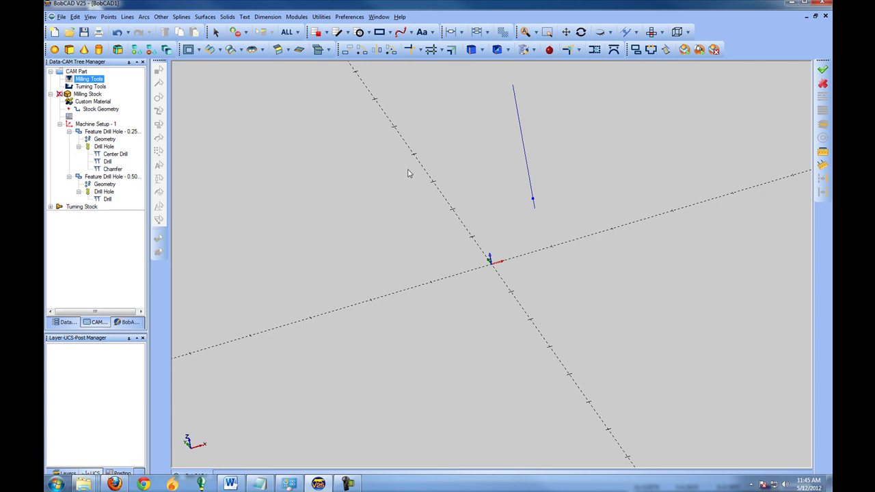
# - Add a right-hand UNC 1/4-20 point tap with the default dimensions to the milling tool library and accept the library
pyautogui.rightClick(89, 79)
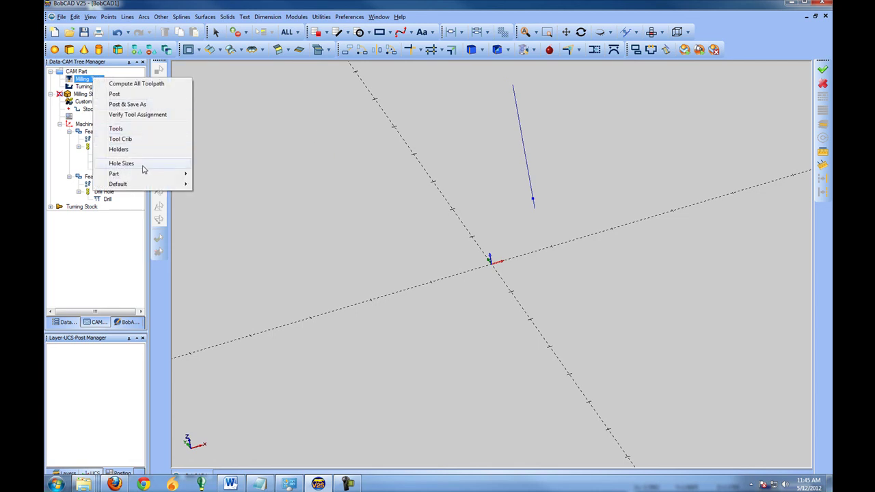
pyautogui.click(125, 130)
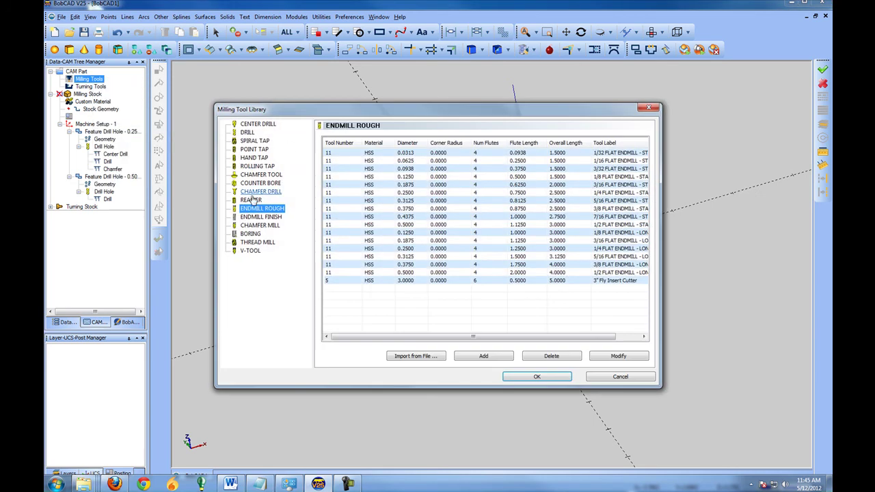
pyautogui.click(257, 149)
pyautogui.click(255, 141)
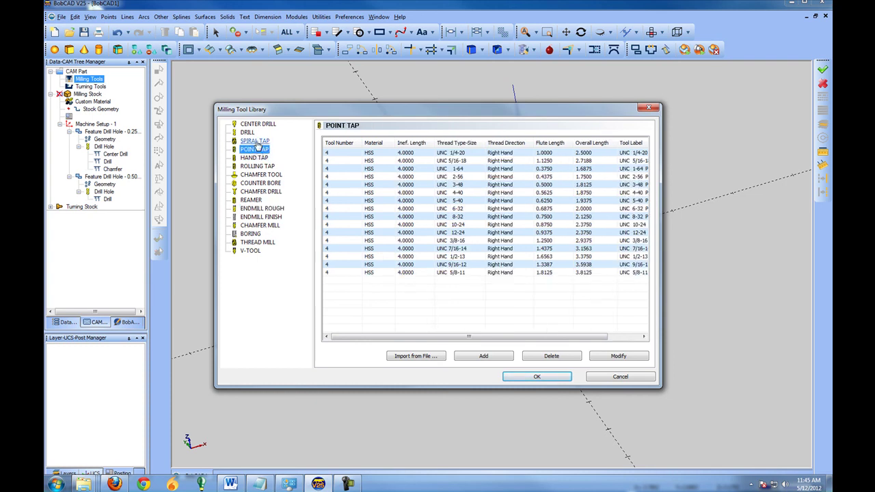
pyautogui.click(255, 149)
pyautogui.click(478, 355)
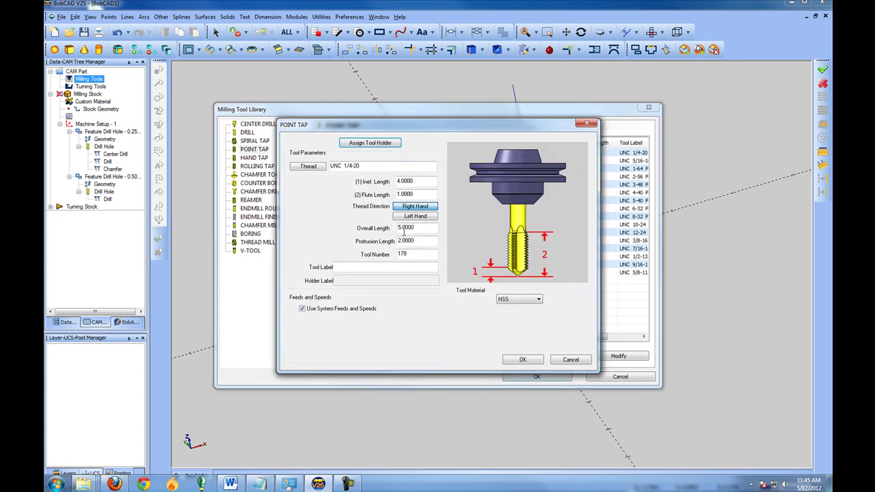
pyautogui.click(513, 363)
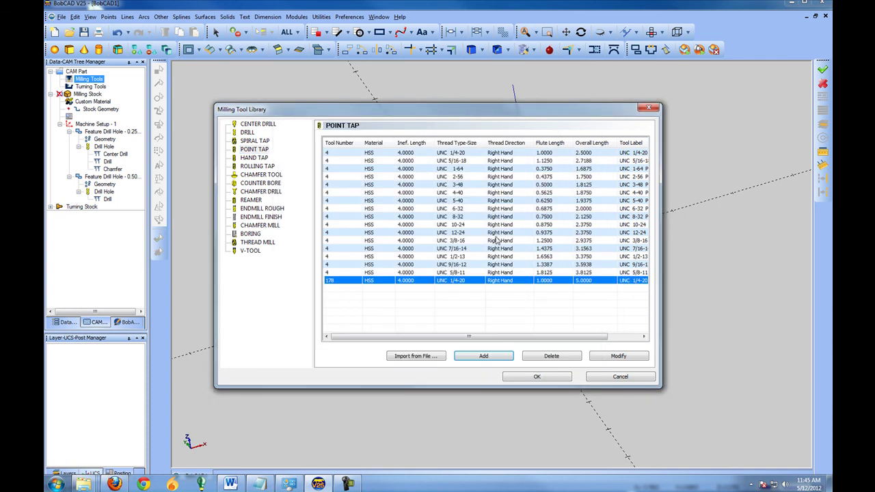
pyautogui.click(524, 380)
# - Create a drill feature of type Tap on the milling stock without selecting geometry, and continue to its parameters
pyautogui.click(99, 125)
pyautogui.click(84, 94)
pyautogui.rightClick(84, 95)
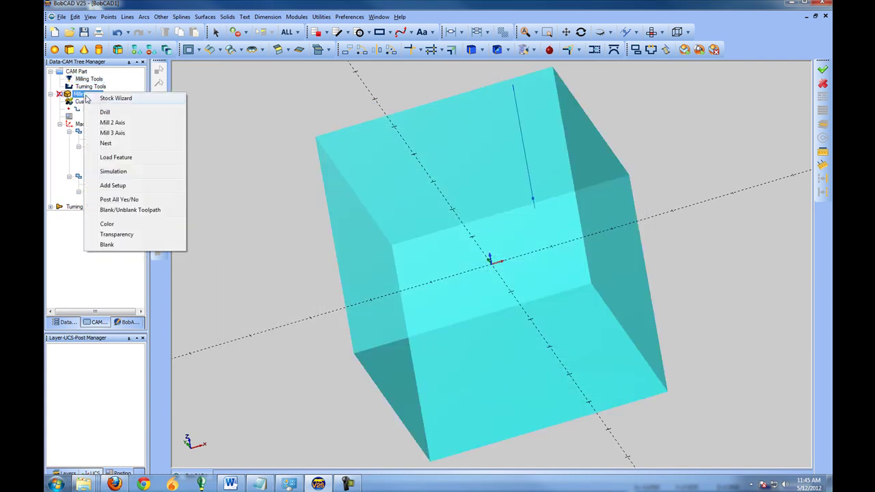
pyautogui.click(121, 113)
pyautogui.click(360, 160)
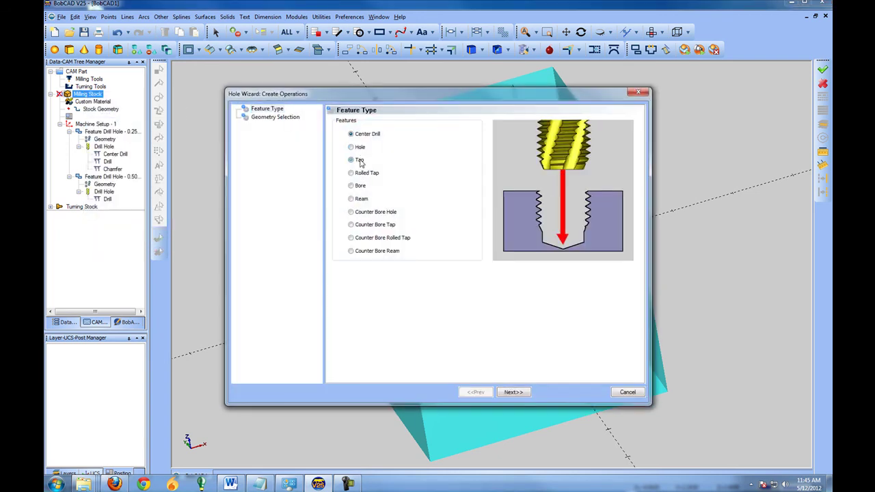
pyautogui.click(515, 393)
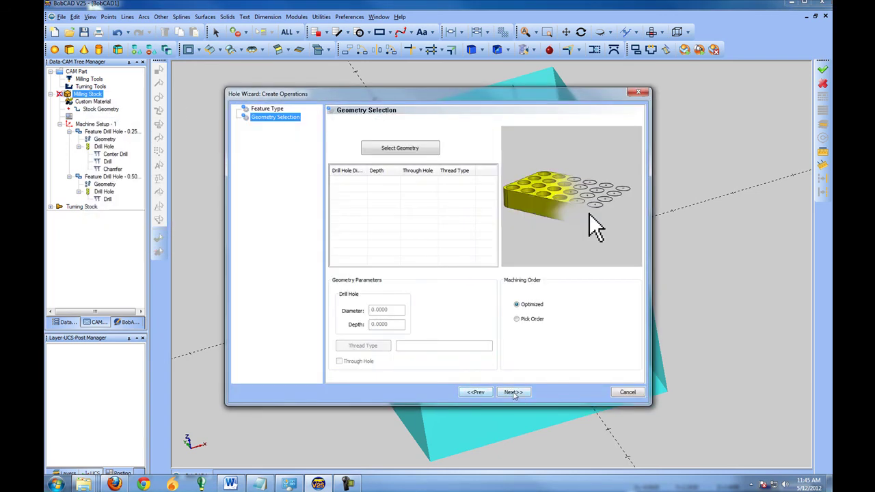
pyautogui.click(514, 392)
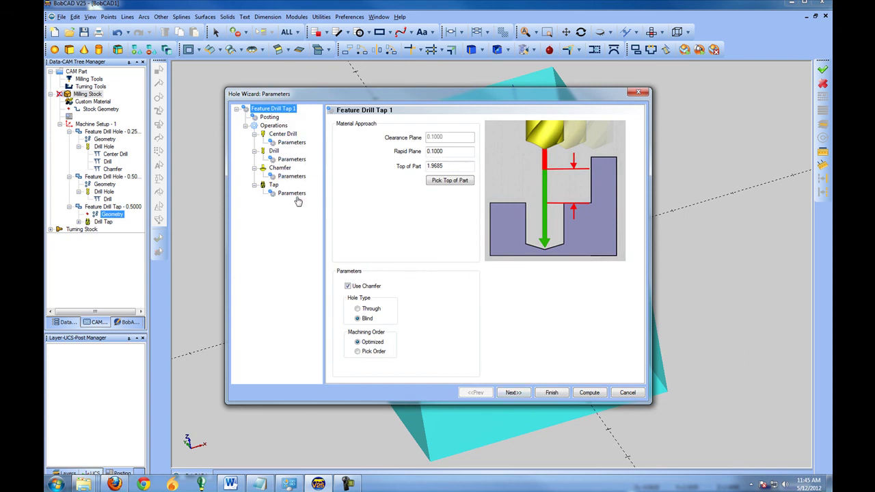
# - Set the tap operation's thread size to UNC 1-64
pyautogui.click(292, 194)
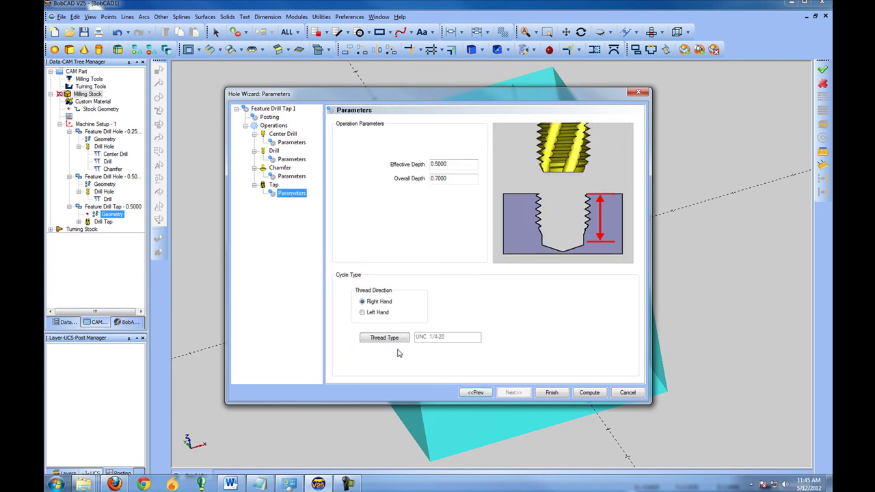
pyautogui.click(383, 339)
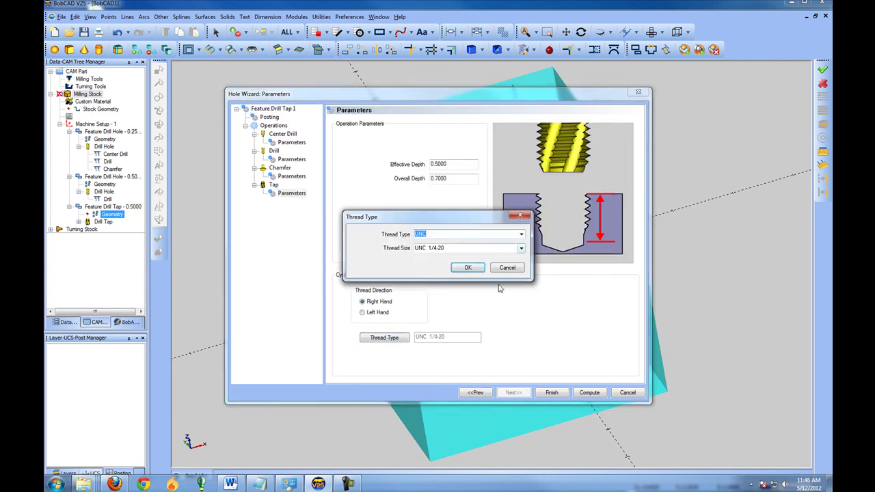
pyautogui.click(521, 248)
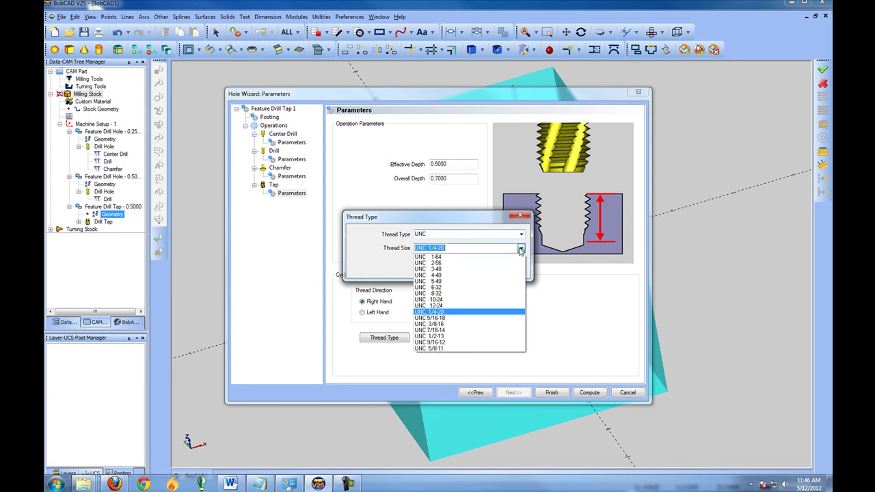
pyautogui.click(470, 257)
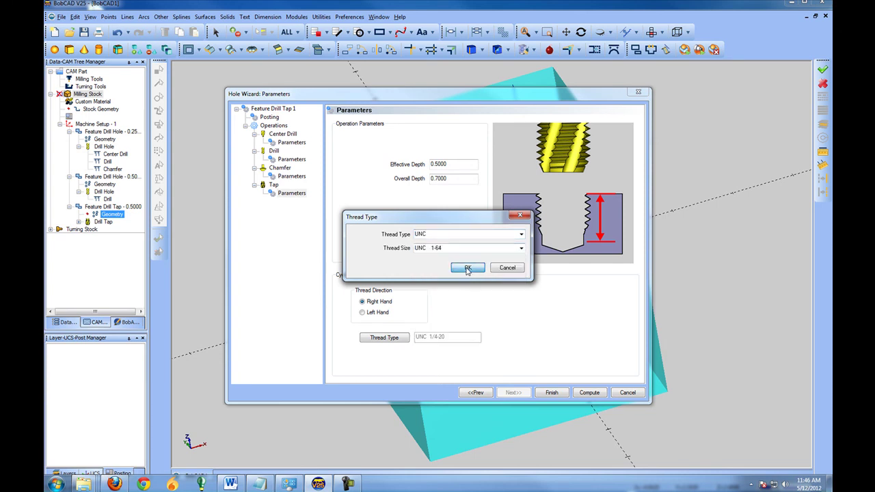
pyautogui.click(468, 268)
# - Examine the system drill's tool data for the tap feature and close the hole wizard
pyautogui.click(282, 159)
pyautogui.click(273, 151)
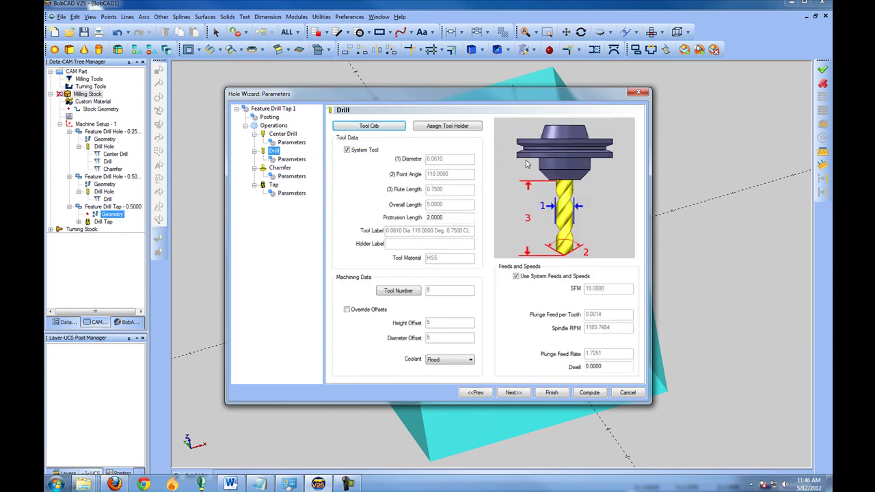
pyautogui.click(636, 93)
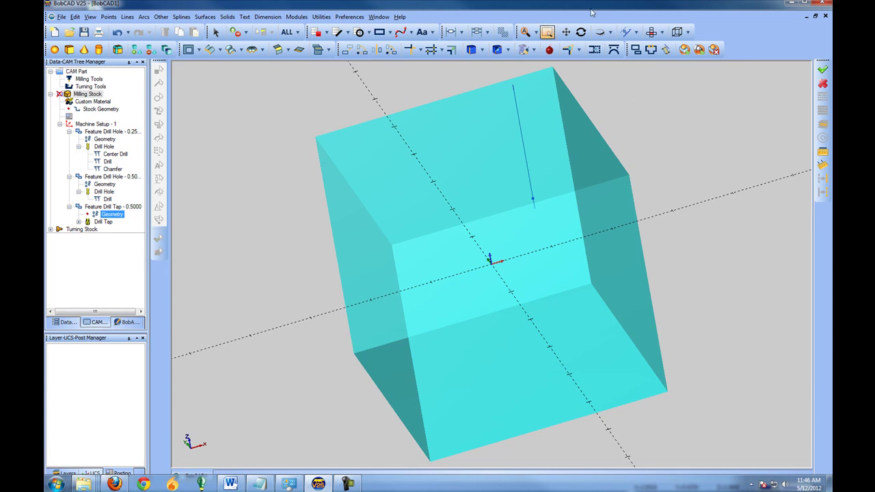
pyautogui.click(87, 94)
pyautogui.click(89, 80)
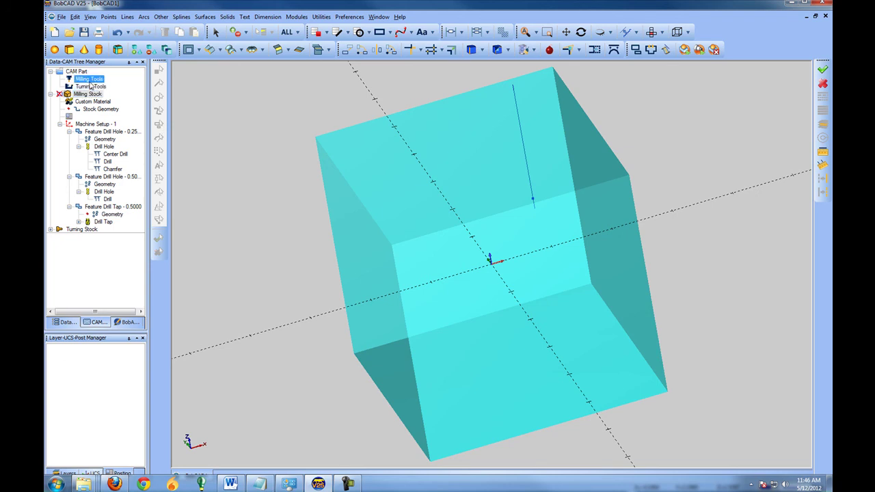
pyautogui.click(103, 191)
pyautogui.click(111, 208)
pyautogui.click(87, 94)
# - Open the tap hole sizes table for the milling tools and move its window aside
pyautogui.click(89, 79)
pyautogui.rightClick(95, 81)
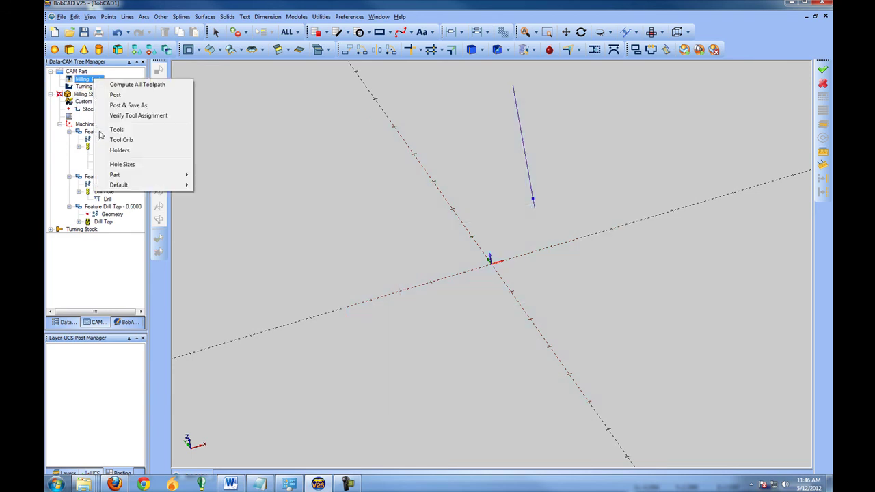
pyautogui.click(137, 166)
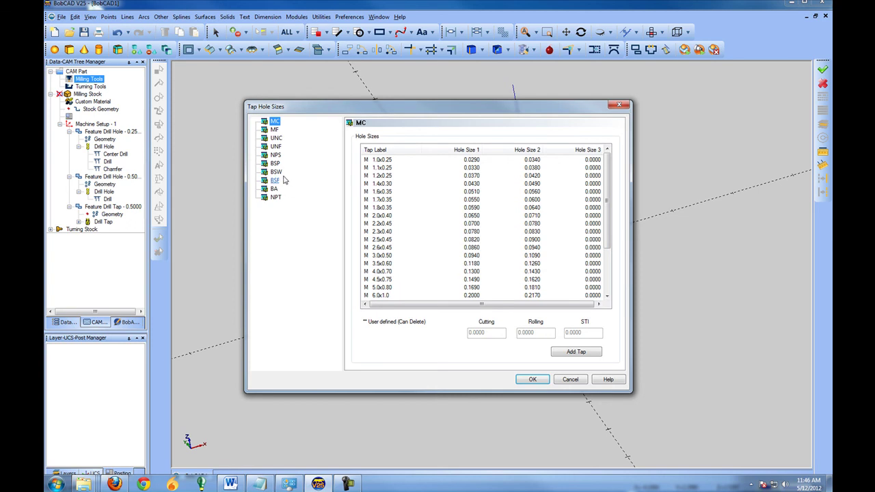
pyautogui.moveTo(389, 107); pyautogui.dragTo(460, 103)
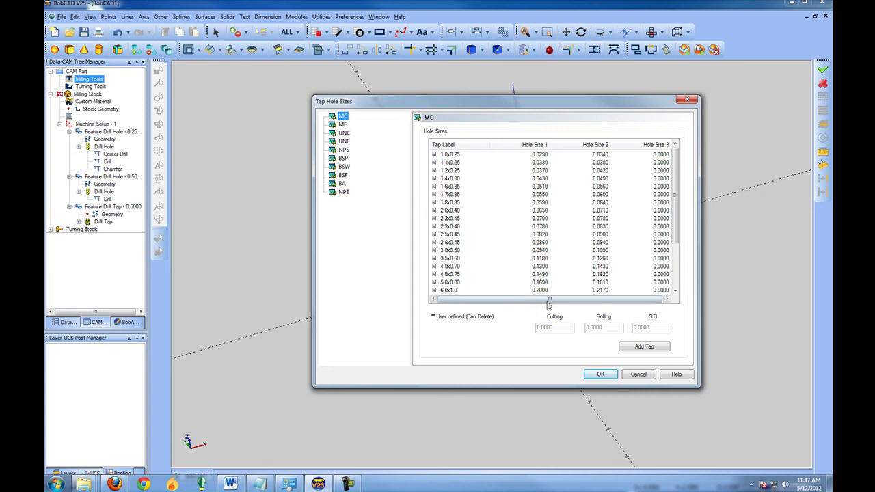
# - Look through the MC tap hole sizes and display the UNC tap hole sizes
pyautogui.scroll(-2, 675, 180)
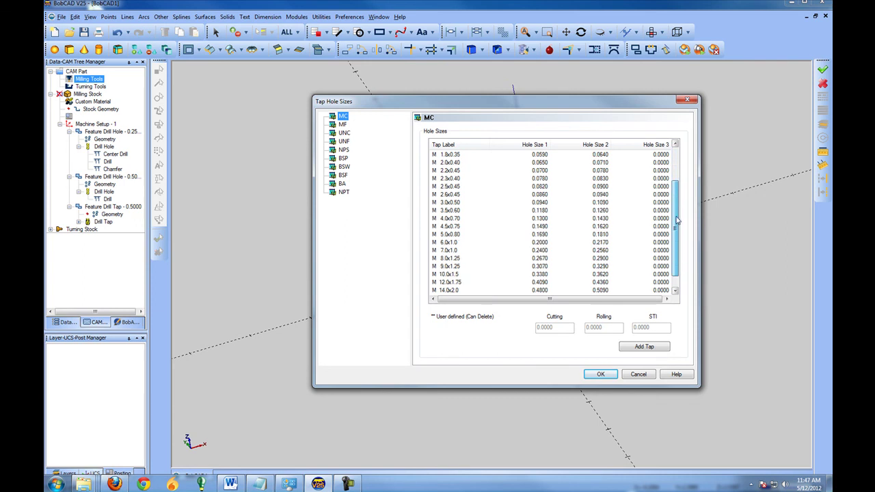
pyautogui.scroll(2, 677, 177)
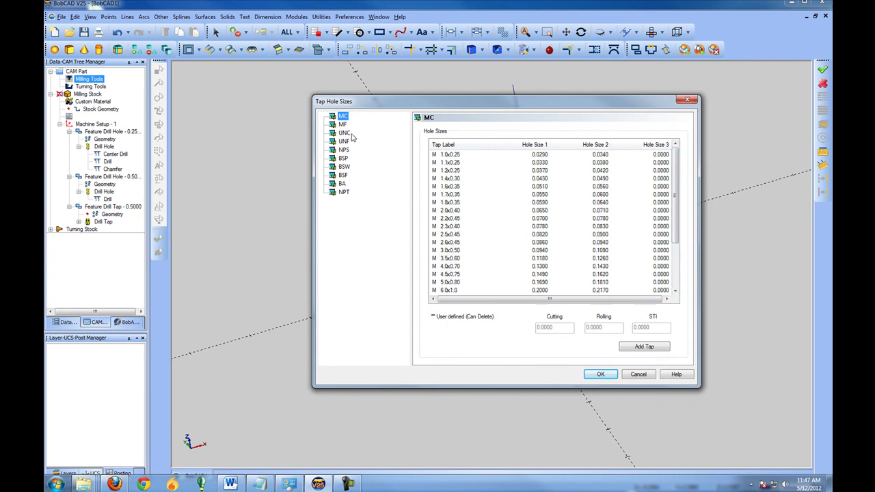
pyautogui.click(343, 134)
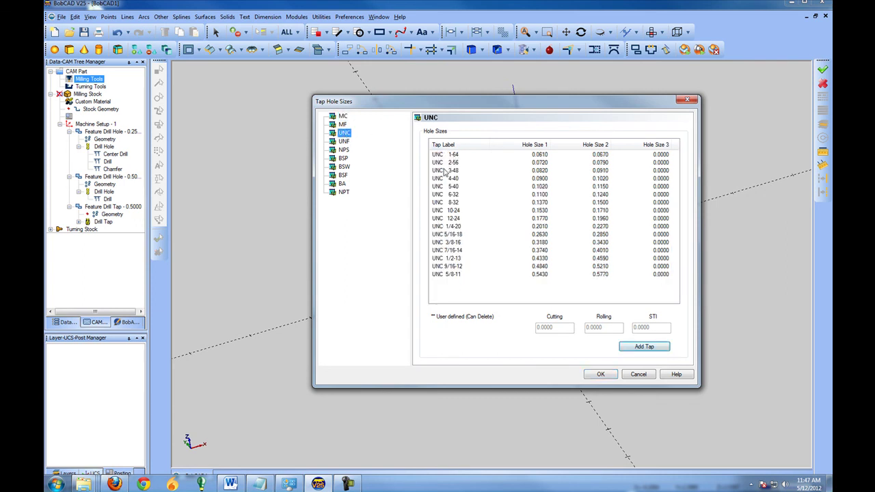
# - Add a UNC 5/8-11 tap with nominal diameter 0.6250, pitch 0.0909, cutting size 0.5430, rolling size 0.5770 and STI 0.0000
pyautogui.click(650, 350)
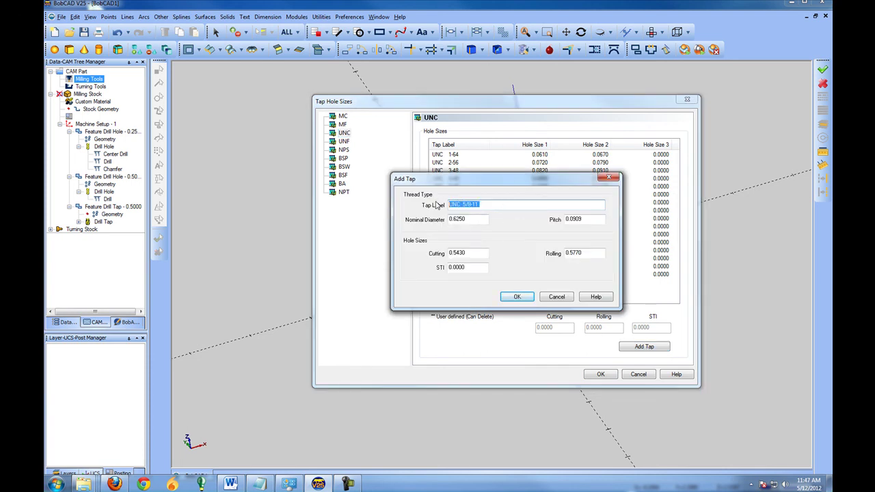
pyautogui.click(470, 206)
pyautogui.moveTo(484, 205); pyautogui.dragTo(448, 221)
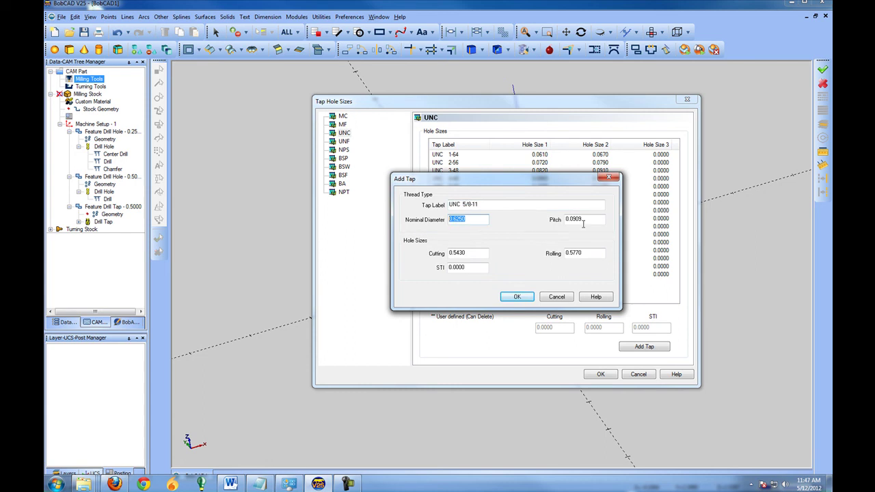
pyautogui.moveTo(593, 218); pyautogui.dragTo(540, 220)
pyautogui.moveTo(496, 184); pyautogui.dragTo(502, 164)
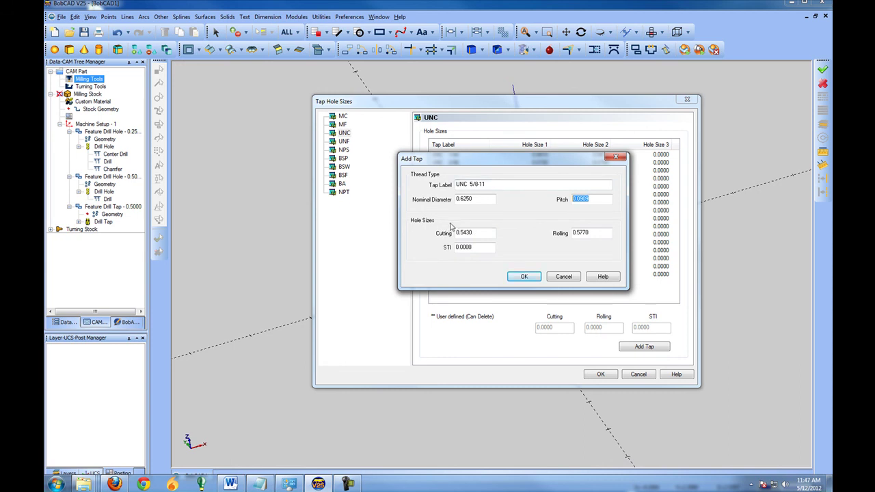
pyautogui.moveTo(471, 234); pyautogui.dragTo(439, 236)
pyautogui.moveTo(479, 249); pyautogui.dragTo(438, 250)
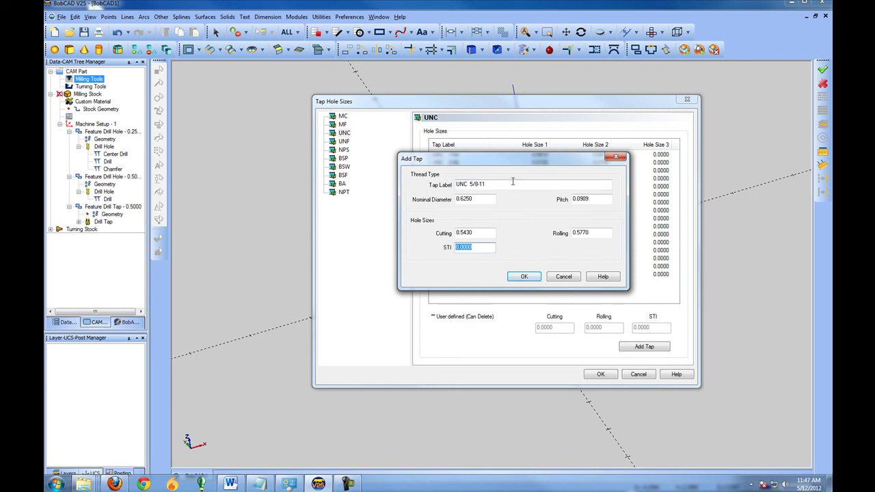
pyautogui.click(490, 184)
pyautogui.moveTo(490, 184); pyautogui.dragTo(442, 185)
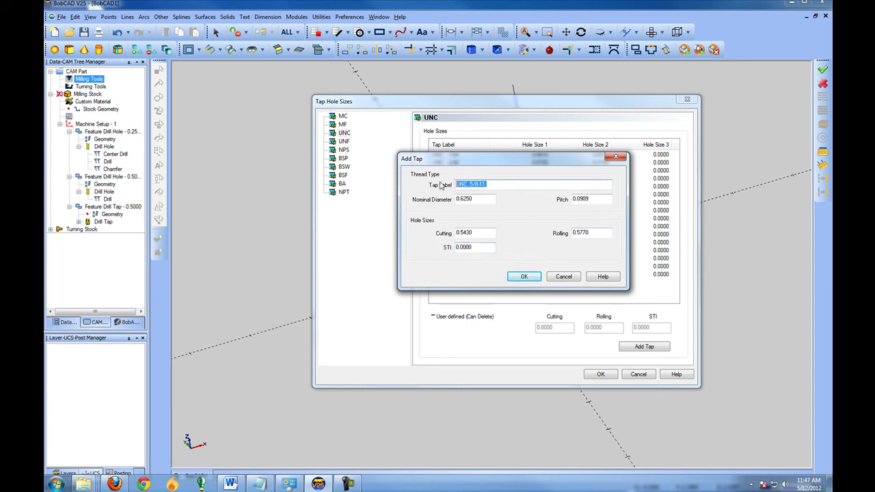
pyautogui.click(480, 199)
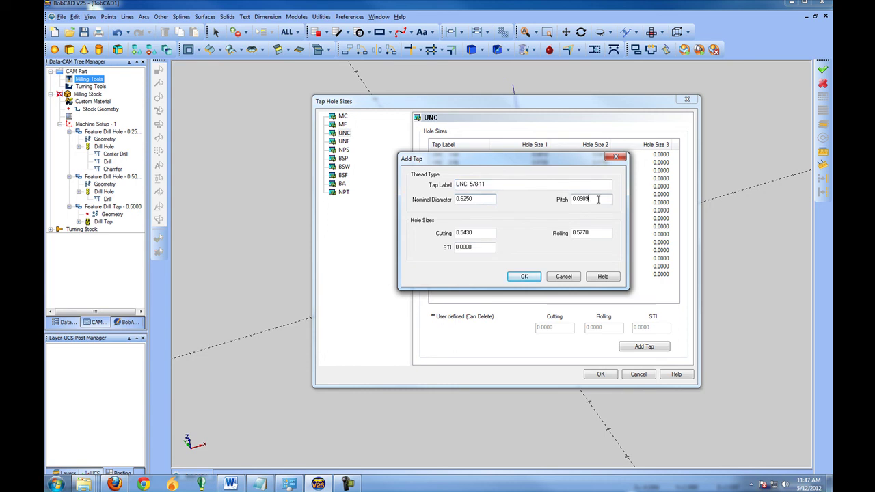
pyautogui.click(480, 233)
pyautogui.click(523, 277)
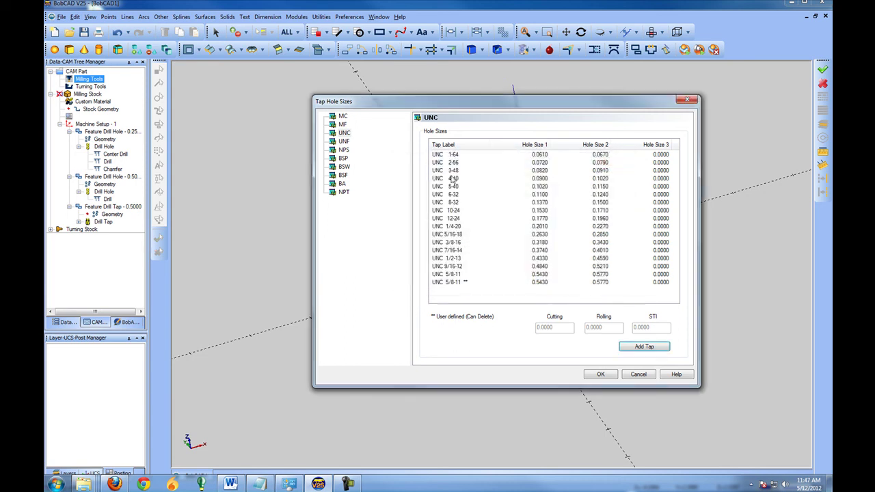
# - Check the cutting hole size of the user-defined UNC 5/8-11 tap and accept the tap hole sizes table
pyautogui.click(452, 285)
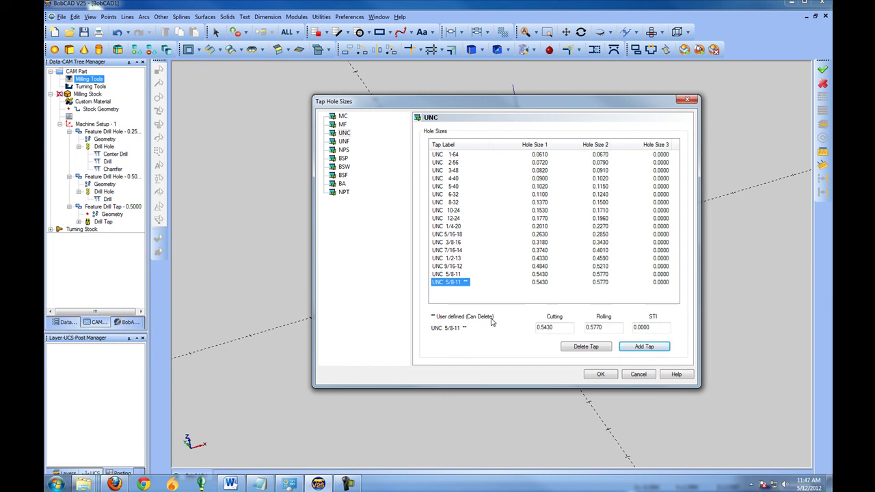
pyautogui.press('Tab')
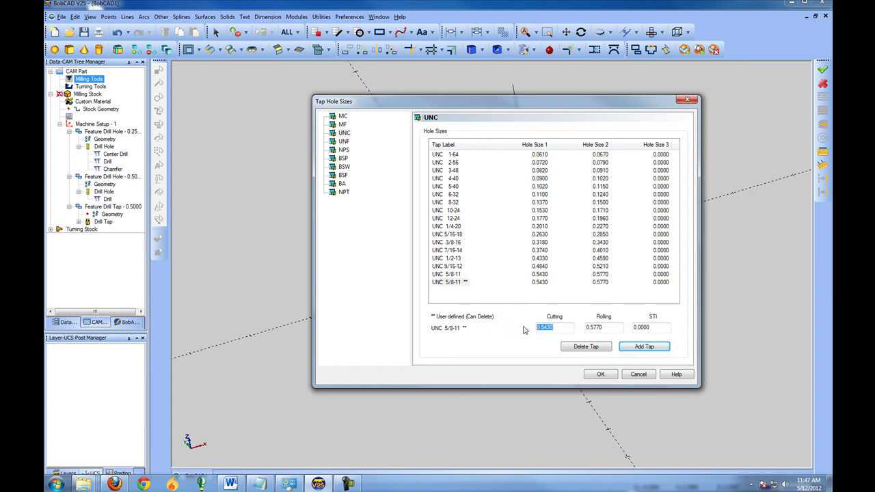
pyautogui.click(602, 375)
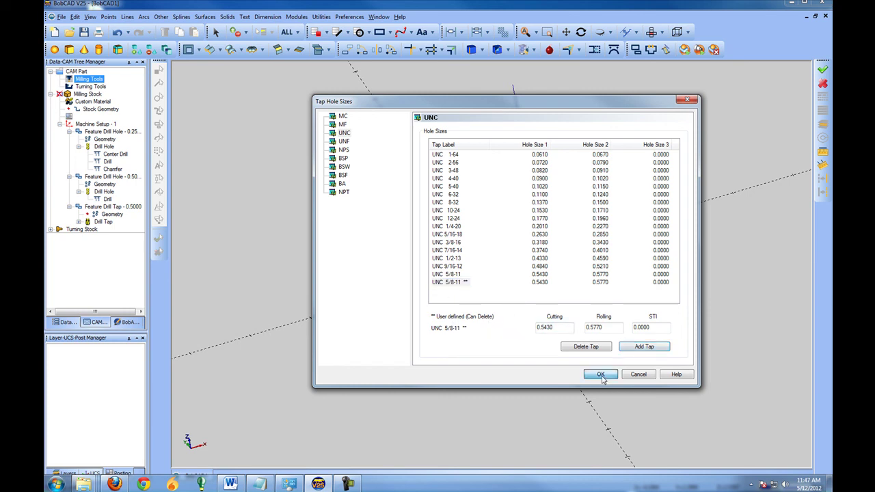